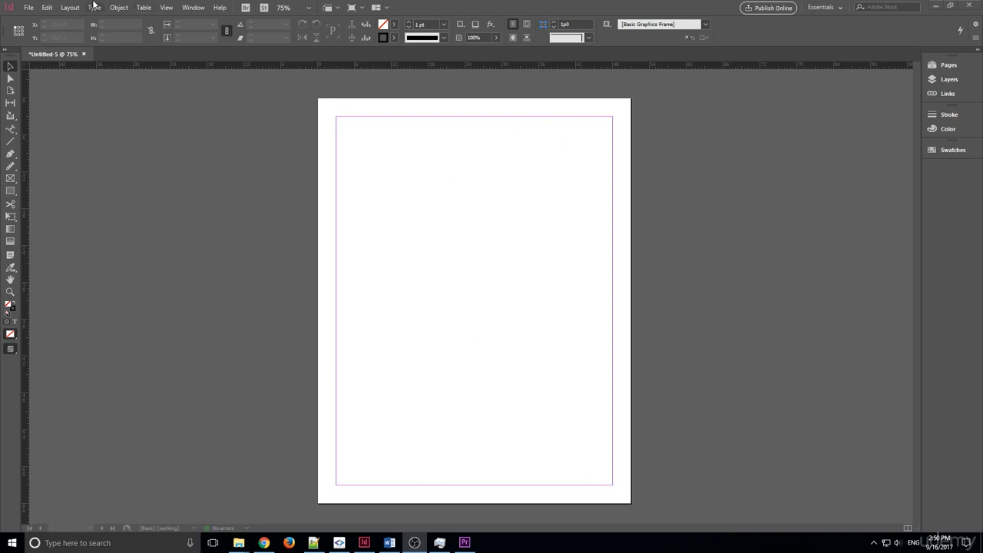
# Step: Open the page's margin and column settings, link all four margins, and nudge them to 3p1 and back to 3p0
pyautogui.click(70, 7)
pyautogui.click(84, 30)
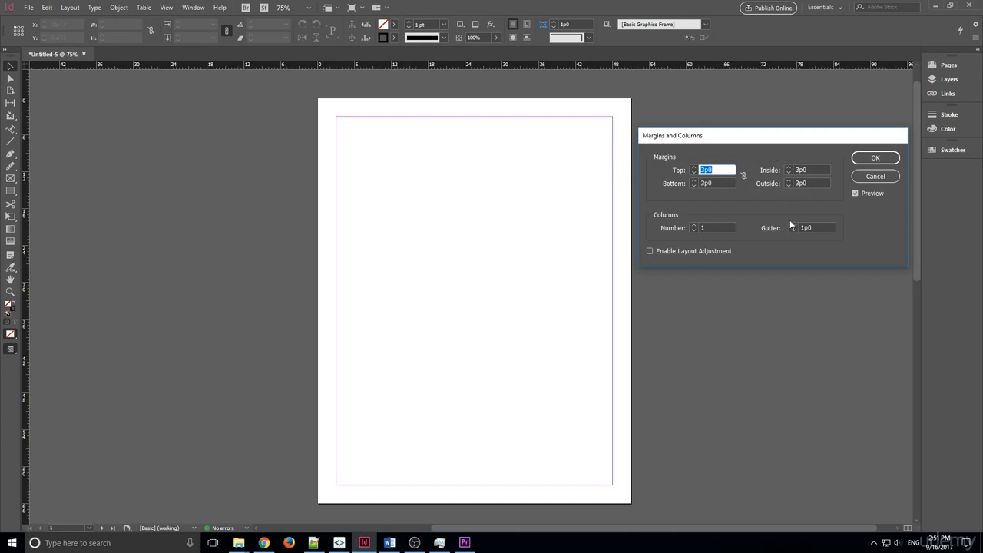
pyautogui.click(856, 194)
pyautogui.click(745, 175)
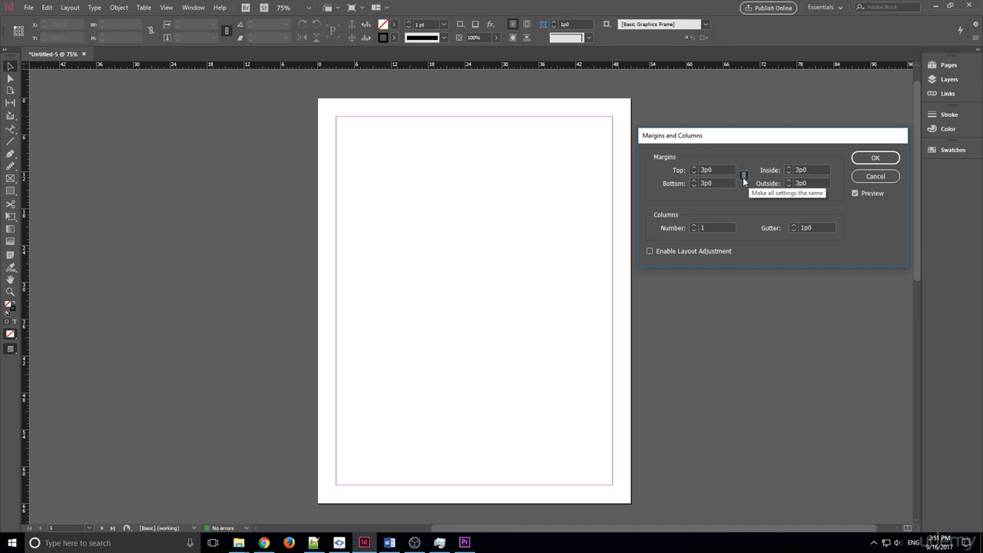
pyautogui.click(693, 167)
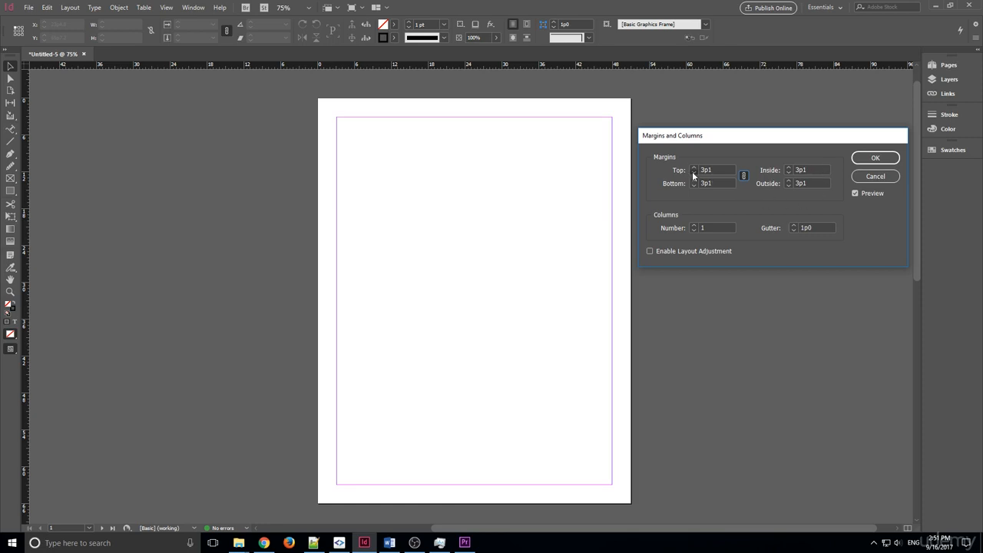
pyautogui.click(693, 173)
# Step: Unlink the margins and raise only the top one to 4p1, and relink them to apply that value to all sides
pyautogui.click(744, 175)
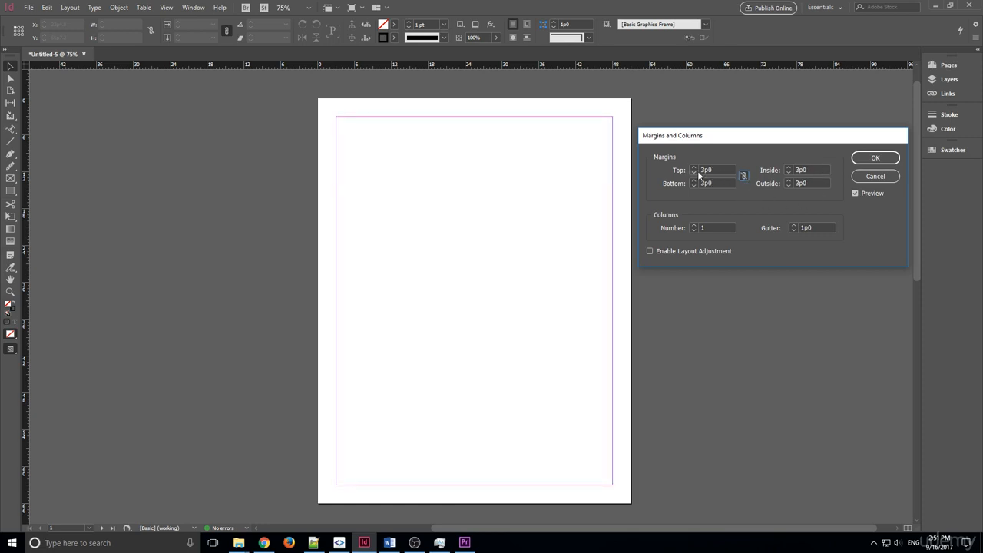
pyautogui.click(694, 168)
pyautogui.click(694, 168)
pyautogui.click(694, 169)
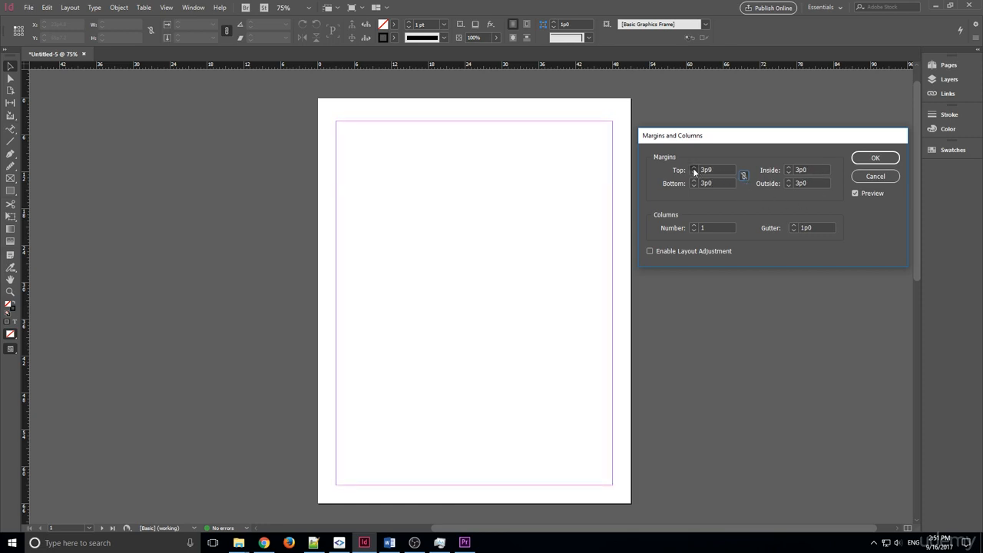
pyautogui.click(694, 169)
pyautogui.click(694, 169)
pyautogui.click(745, 176)
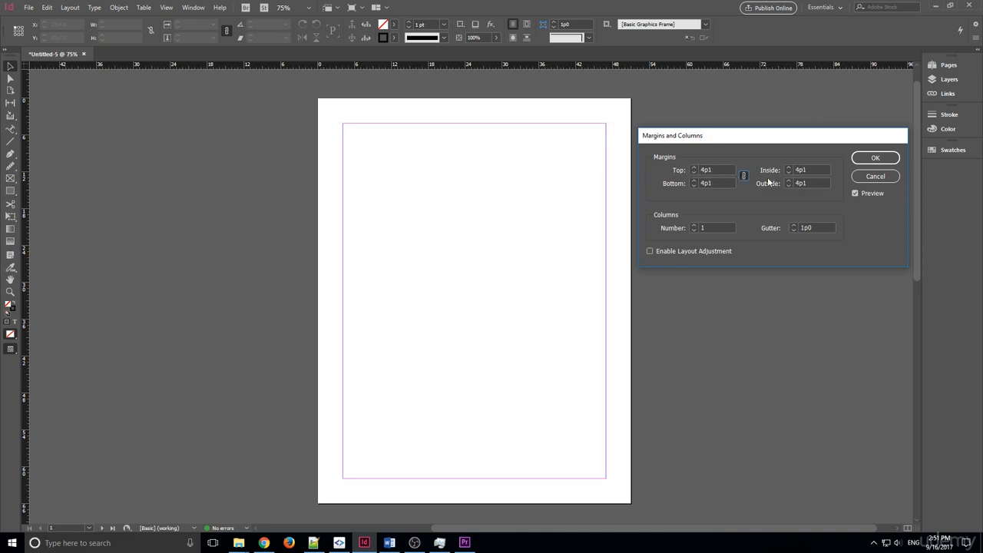
# Step: Set all linked margins to 0, change them to 6p, and apply the settings
pyautogui.doubleClick(721, 170)
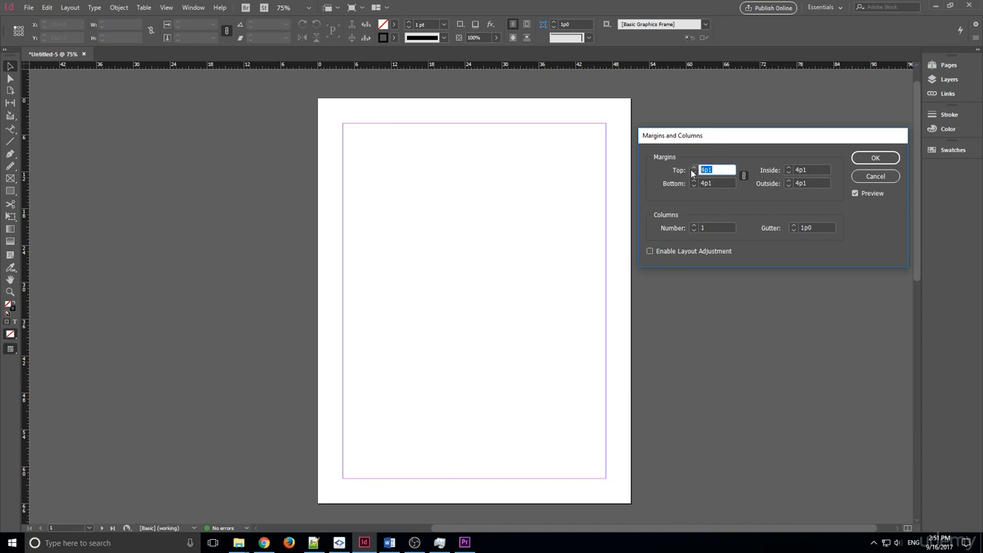
pyautogui.write('0')
pyautogui.doubleClick(717, 183)
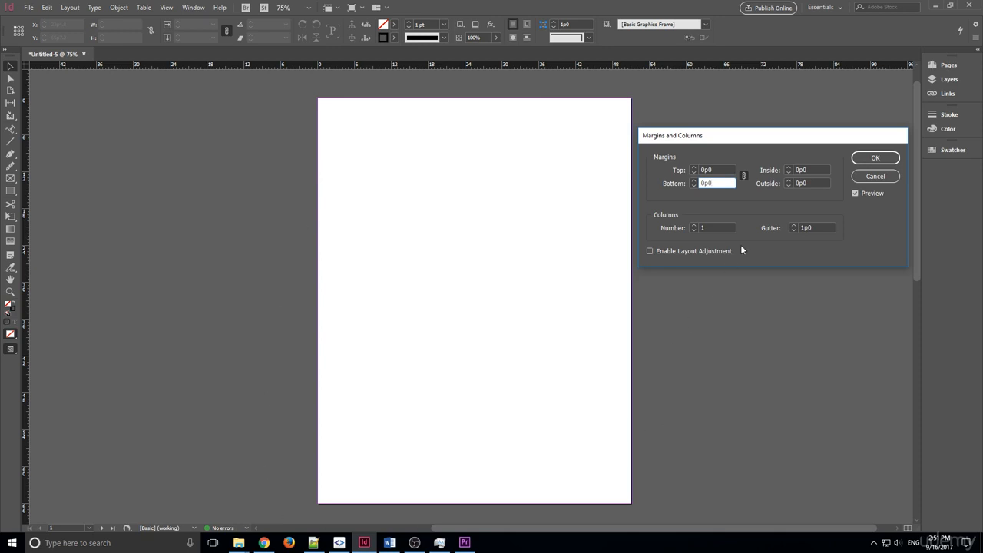
pyautogui.doubleClick(713, 182)
pyautogui.write('6p')
pyautogui.press('Return')
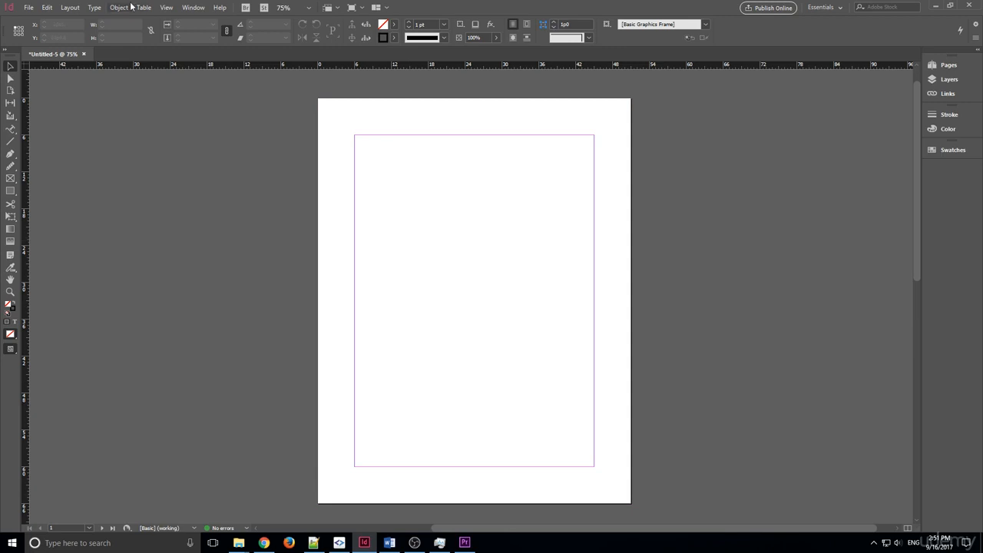
# Step: Reopen the margin and column settings and set all linked margins to 10 mm
pyautogui.click(71, 7)
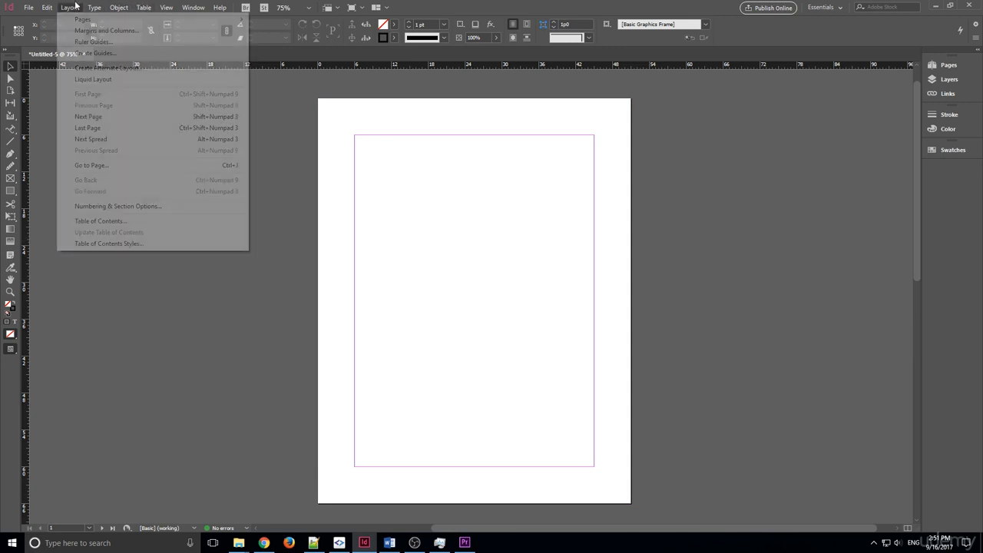
pyautogui.click(105, 30)
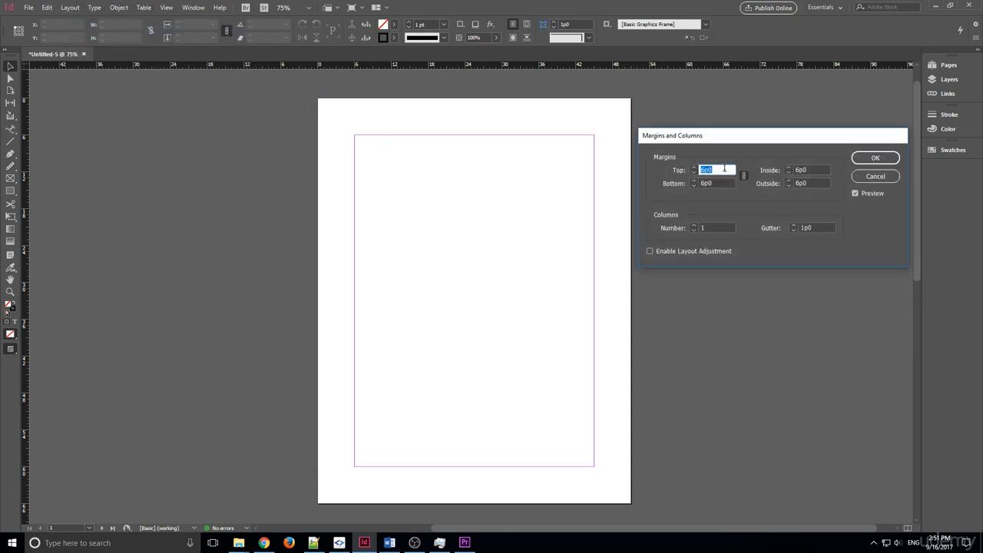
pyautogui.click(724, 182)
pyautogui.click(717, 168)
pyautogui.moveTo(715, 169); pyautogui.dragTo(613, 178)
pyautogui.write('10 mm')
pyautogui.click(717, 182)
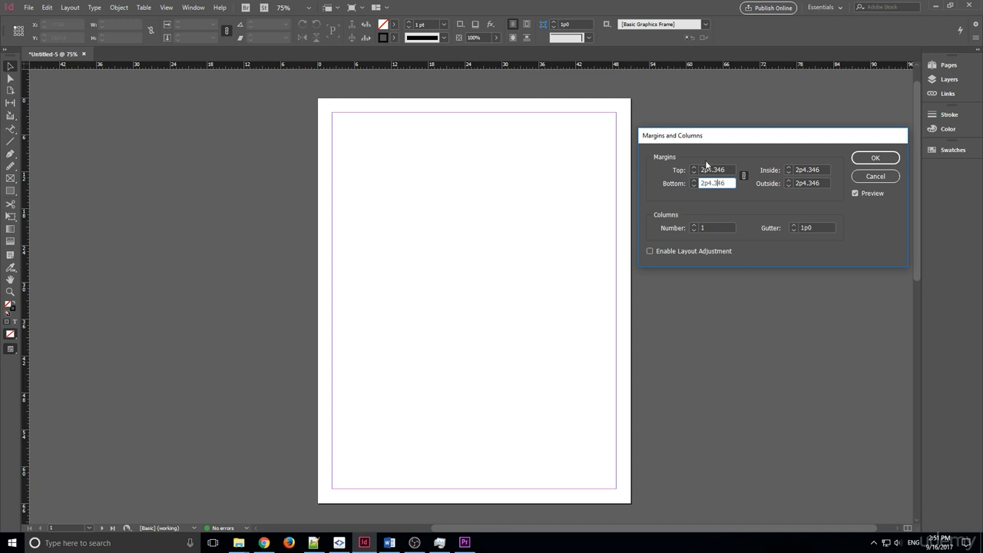
# Step: Try separate unlinked margins of 10 mm at the bottom and 20 cm on the inside, and relink all four
pyautogui.click(743, 176)
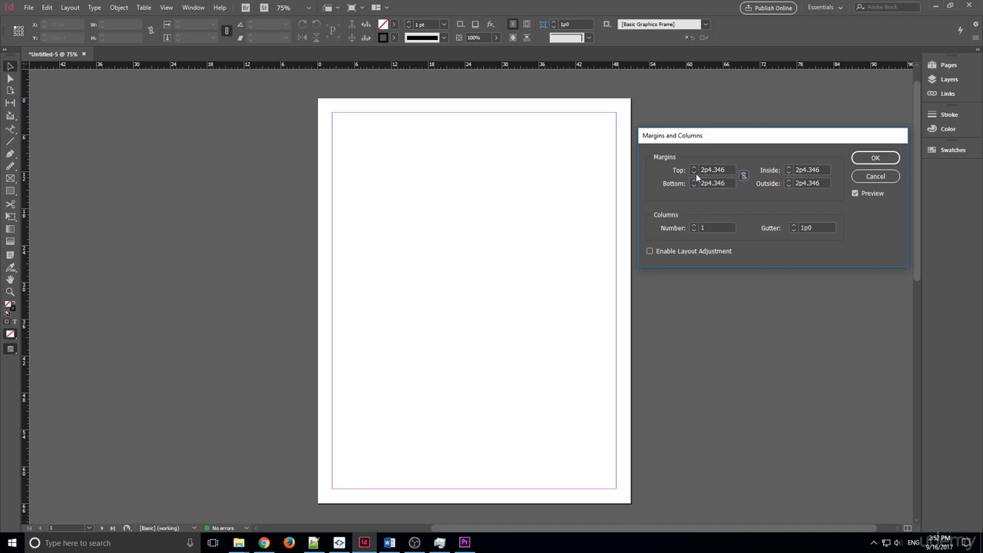
pyautogui.doubleClick(725, 183)
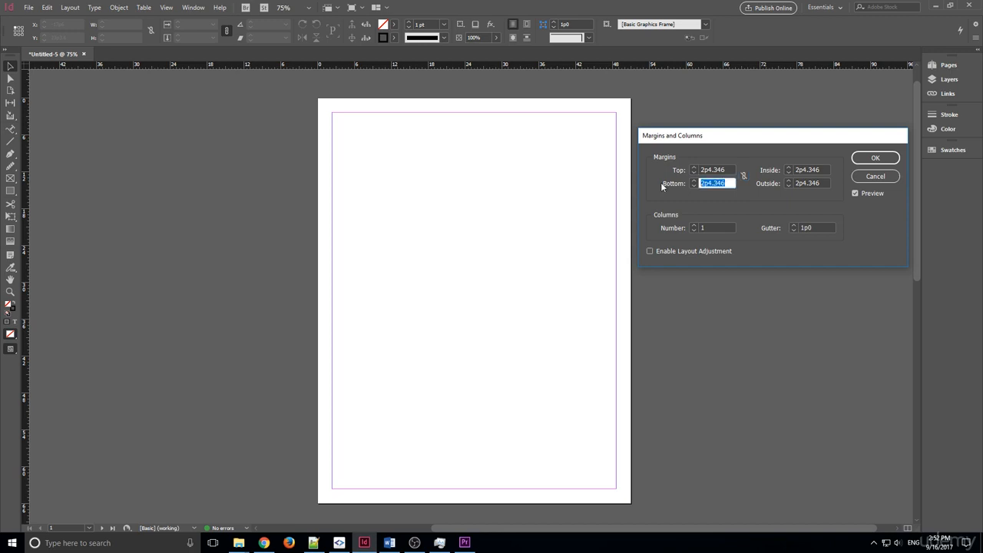
pyautogui.press('BackSpace')
pyautogui.write('10mm')
pyautogui.doubleClick(826, 169)
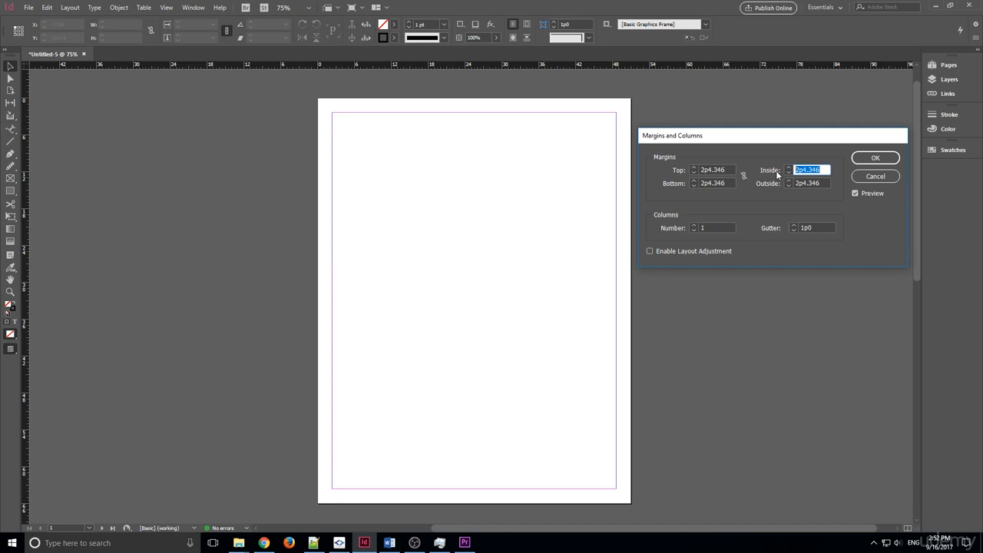
pyautogui.write('20cm')
pyautogui.press('Tab')
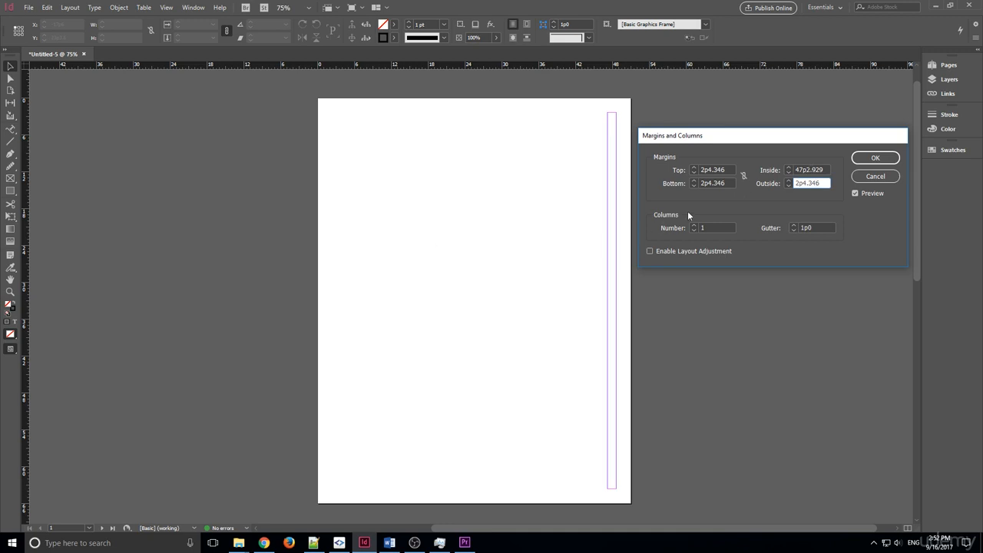
pyautogui.click(743, 175)
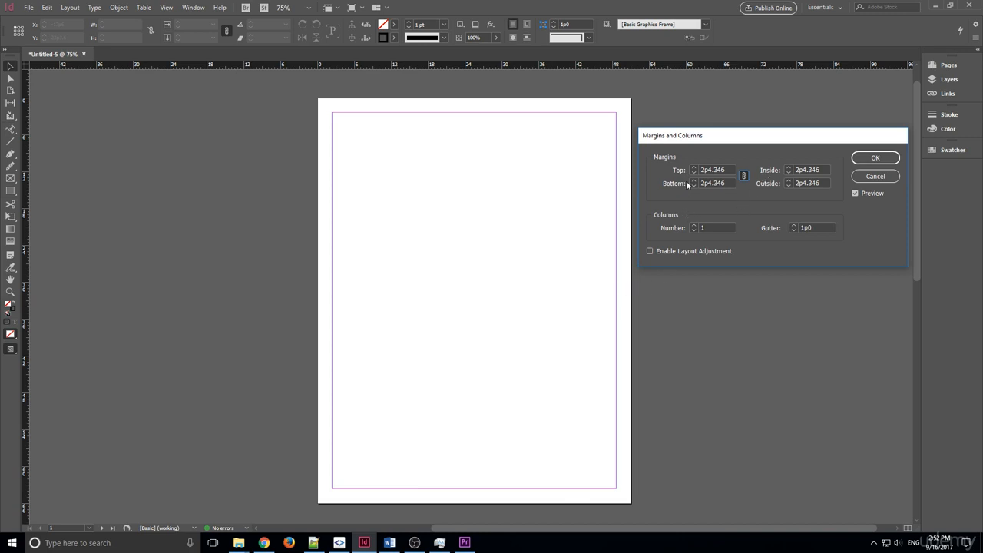
# Step: Divide the page into three columns and widen the gutter between them to 3p0
pyautogui.click(694, 225)
pyautogui.click(694, 225)
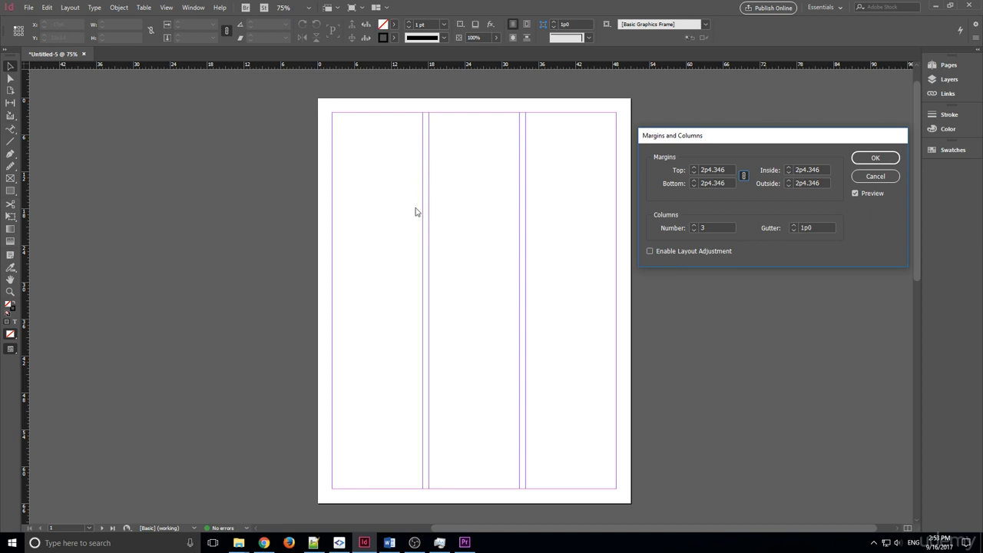
pyautogui.click(794, 226)
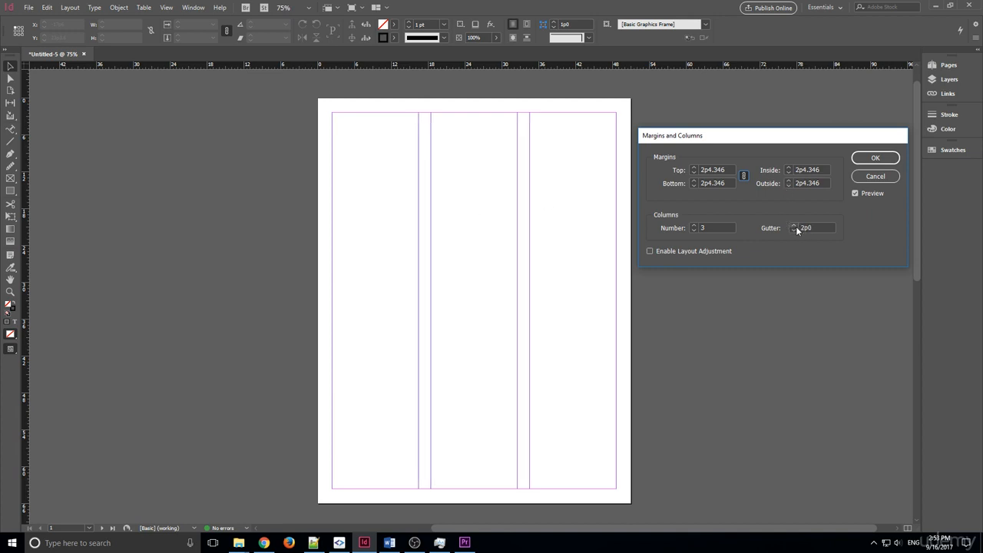
pyautogui.click(794, 225)
pyautogui.click(794, 226)
pyautogui.click(793, 226)
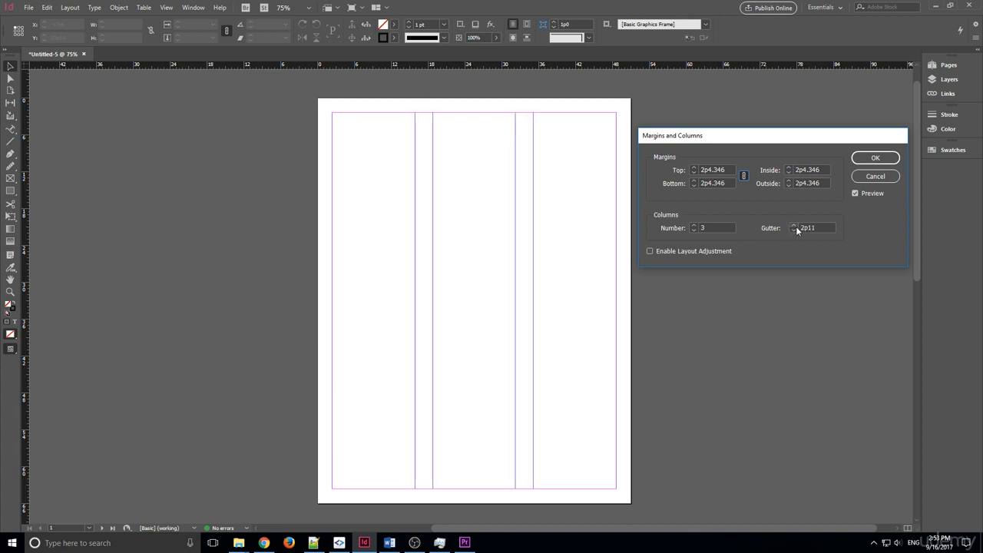
pyautogui.click(794, 225)
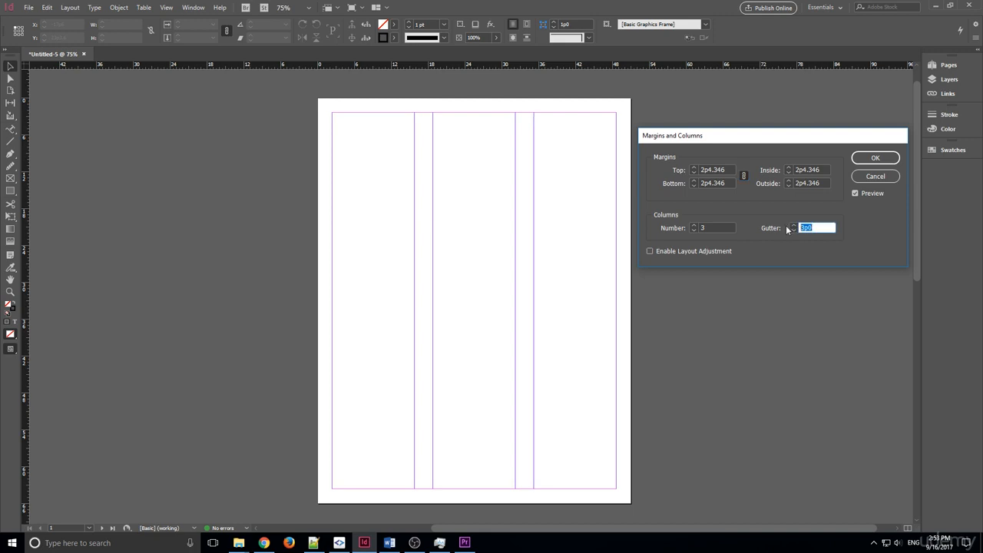
# Step: Set the column gutter to 0, try 22 columns, settle on 4 columns, and apply the settings
pyautogui.click(729, 226)
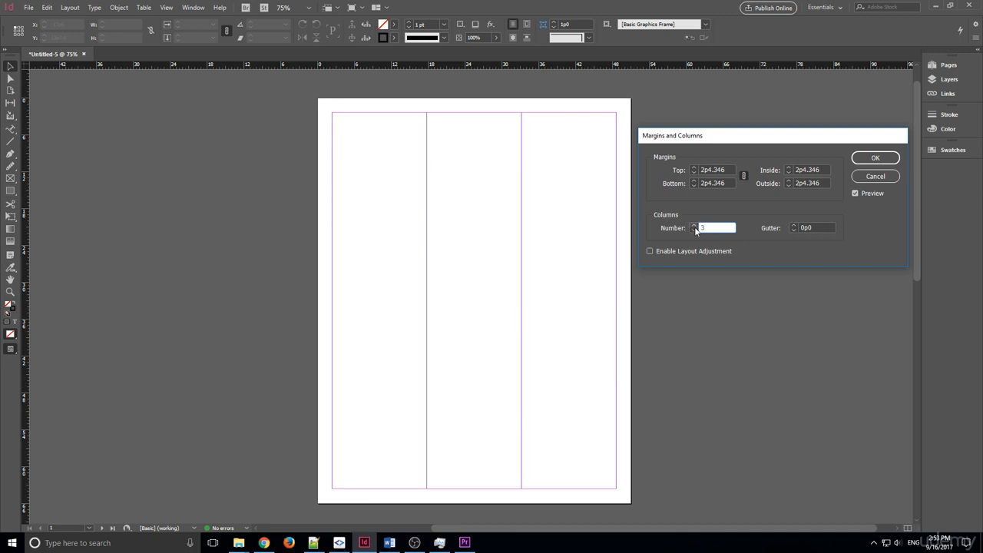
pyautogui.moveTo(694, 226); pyautogui.dragTo(694, 226)
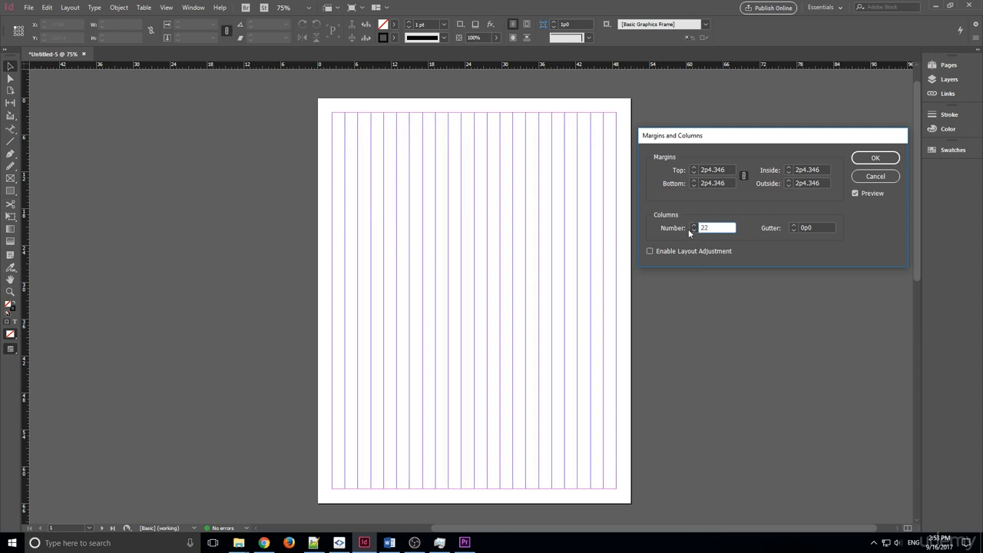
pyautogui.click(692, 231)
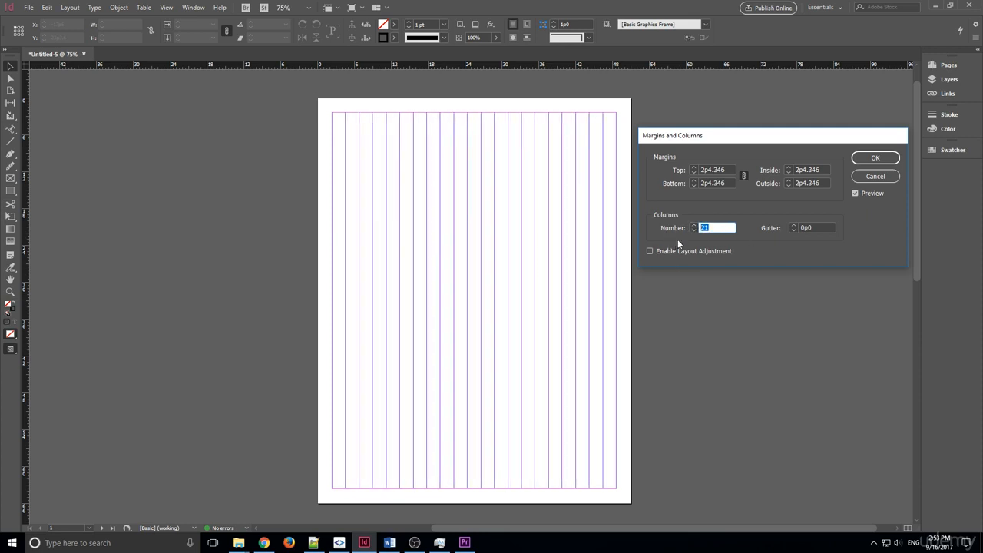
pyautogui.write('4')
pyautogui.press('Return')
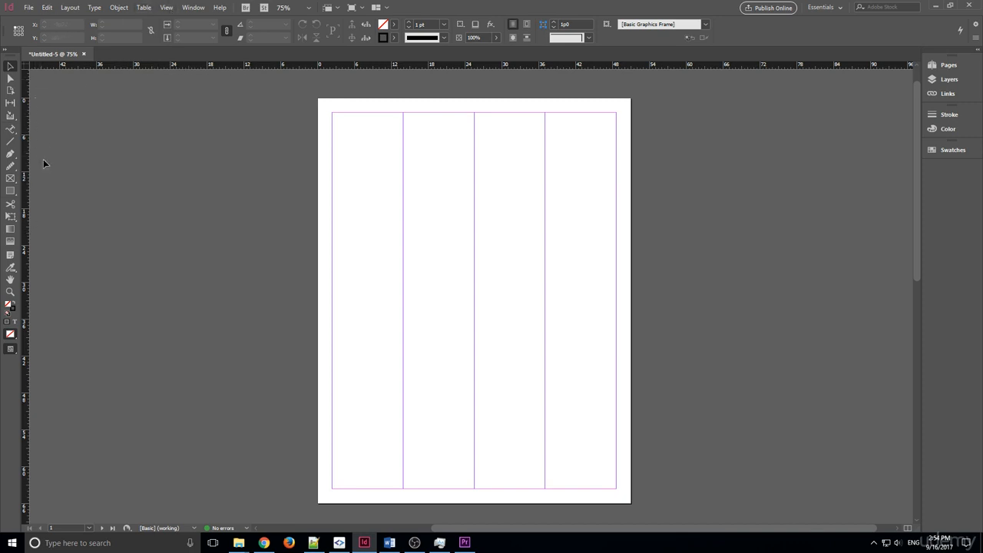
# Step: Hide the rulers and show them again
pyautogui.click(145, 8)
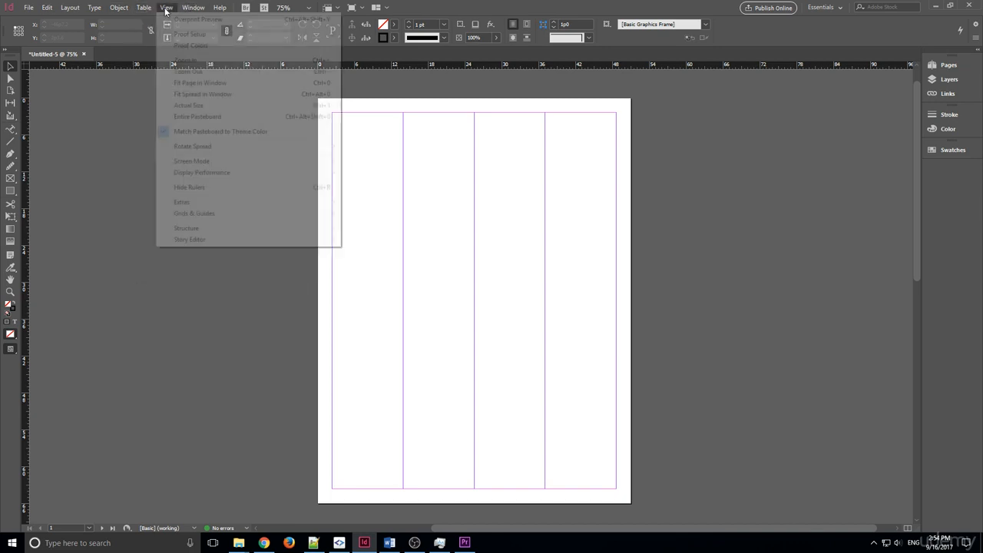
pyautogui.moveTo(166, 7)
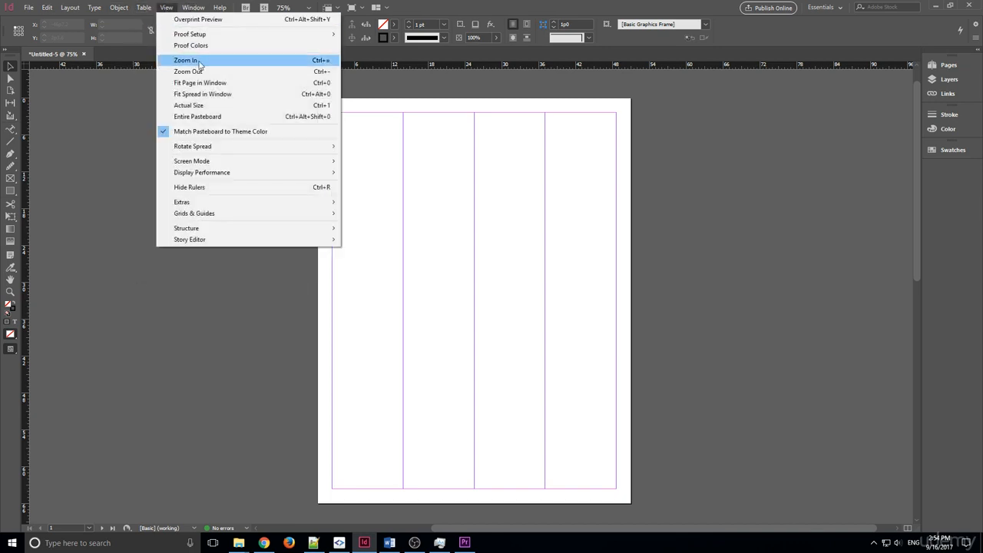
pyautogui.click(236, 189)
pyautogui.click(188, 6)
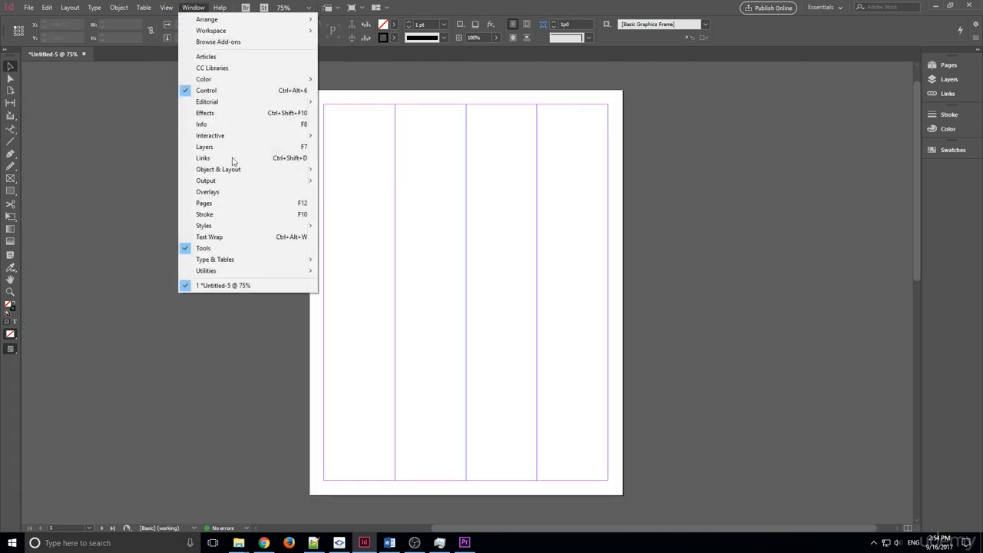
pyautogui.moveTo(166, 8)
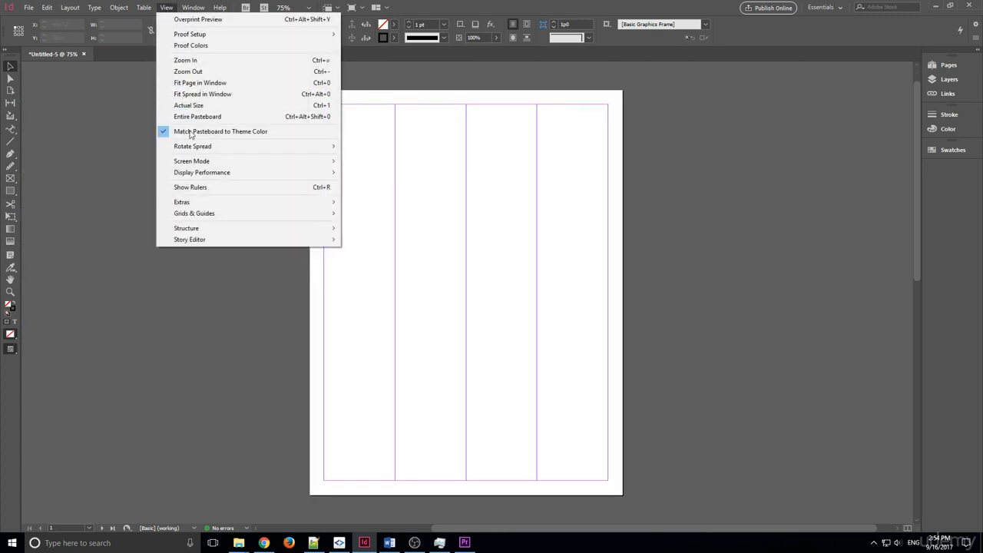
pyautogui.click(205, 192)
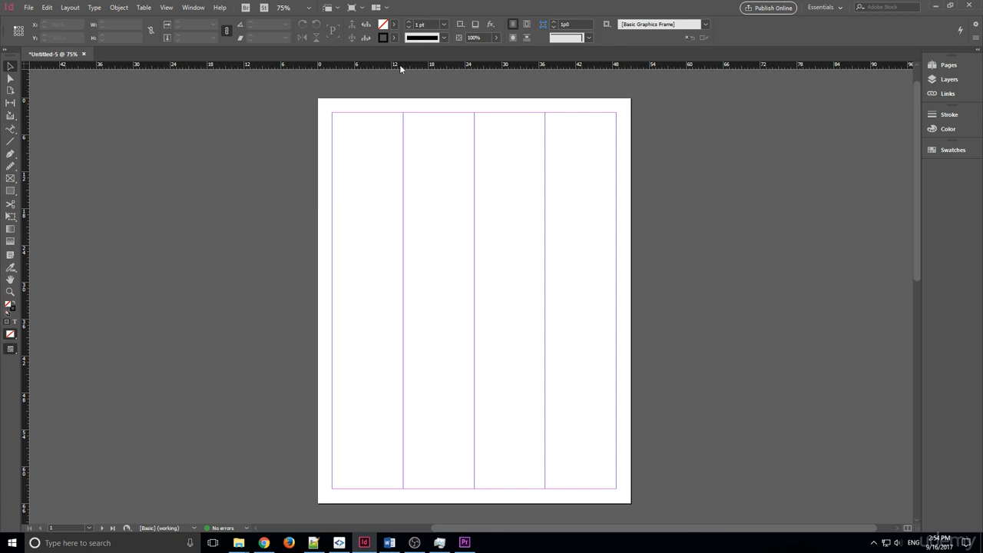
# Step: Pull a horizontal ruler guide to about 7p5 and a vertical one to about 11p11 on the page
pyautogui.moveTo(398, 65); pyautogui.dragTo(377, 143)
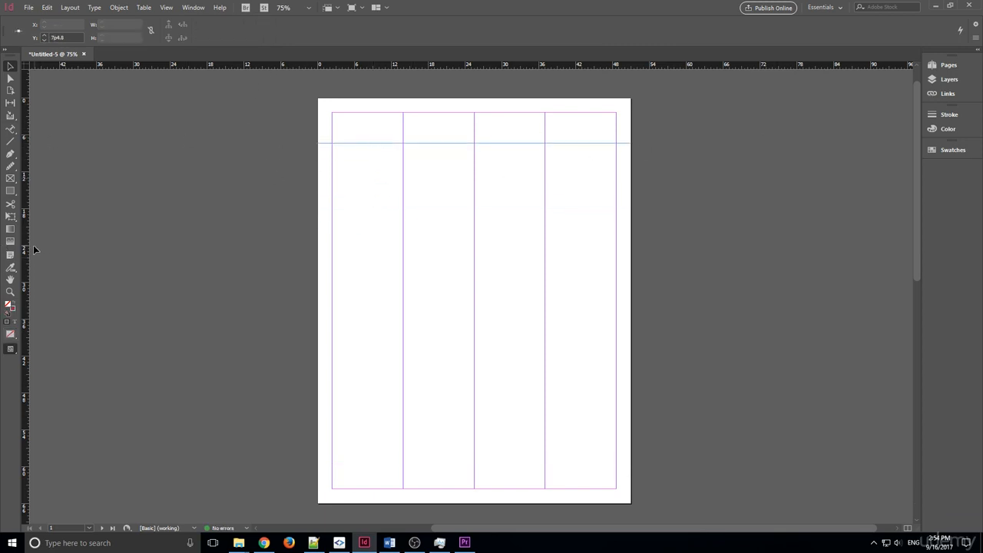
pyautogui.moveTo(25, 250); pyautogui.dragTo(390, 208)
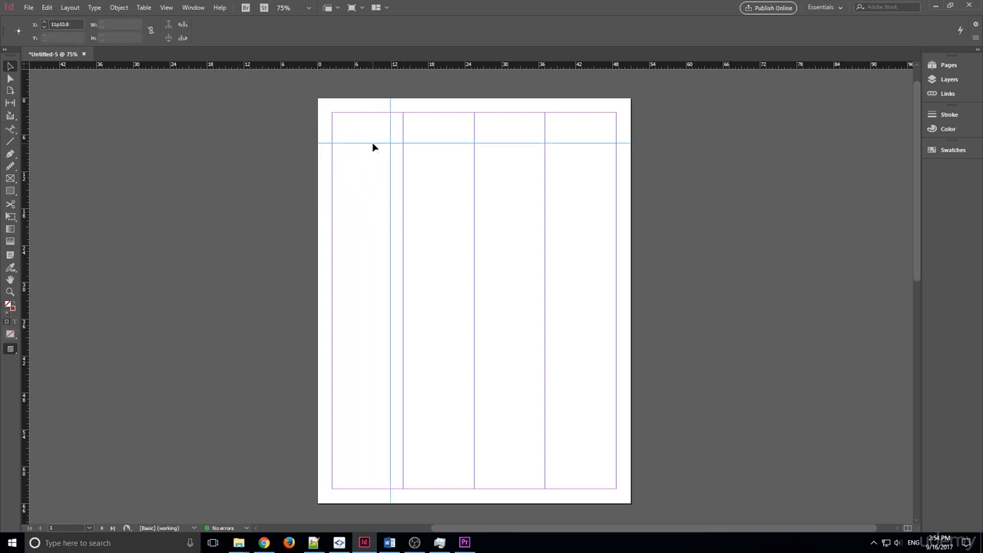
# Step: Set the horizontal guide's Y position to exactly 6p0 and deselect it
pyautogui.click(326, 143)
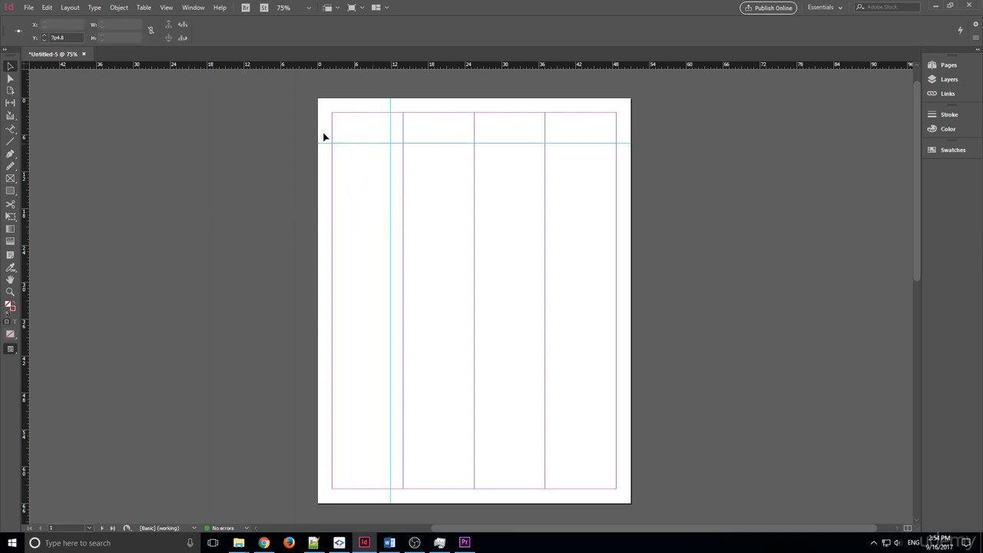
pyautogui.click(67, 36)
pyautogui.write('6p0')
pyautogui.press('Return')
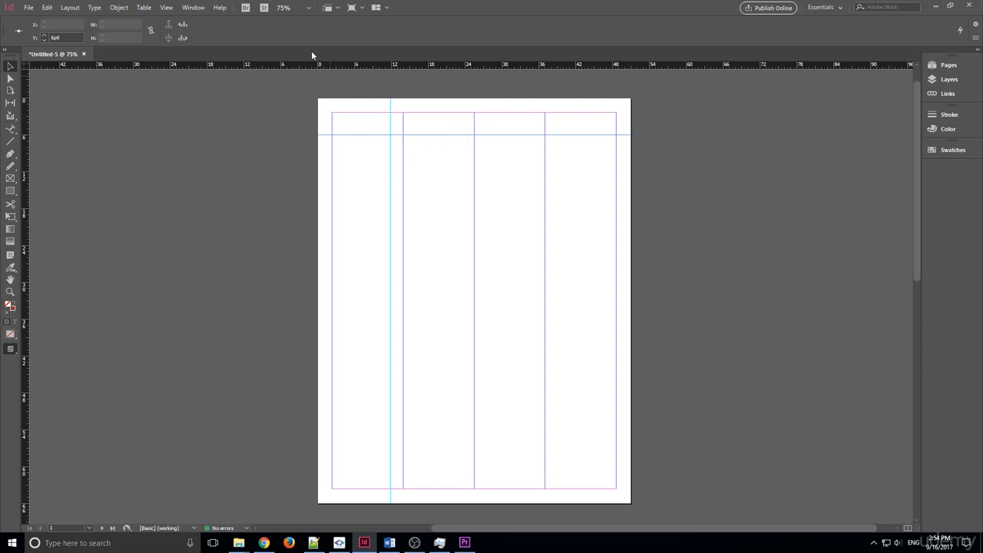
pyautogui.click(383, 135)
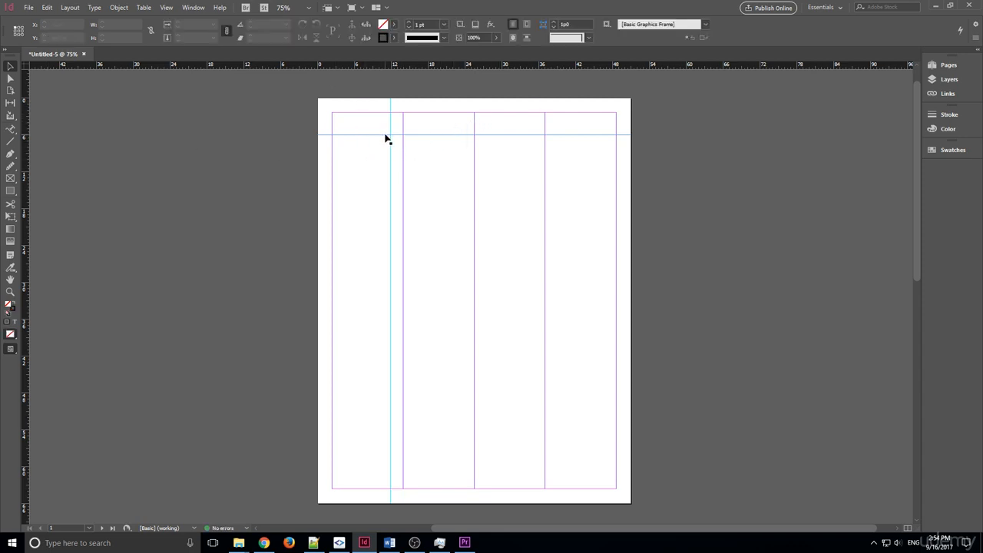
# Step: Set the vertical ruler guide's X position to 1in and add a second vertical guide at about 45p4 near the page's right edge
pyautogui.click(383, 135)
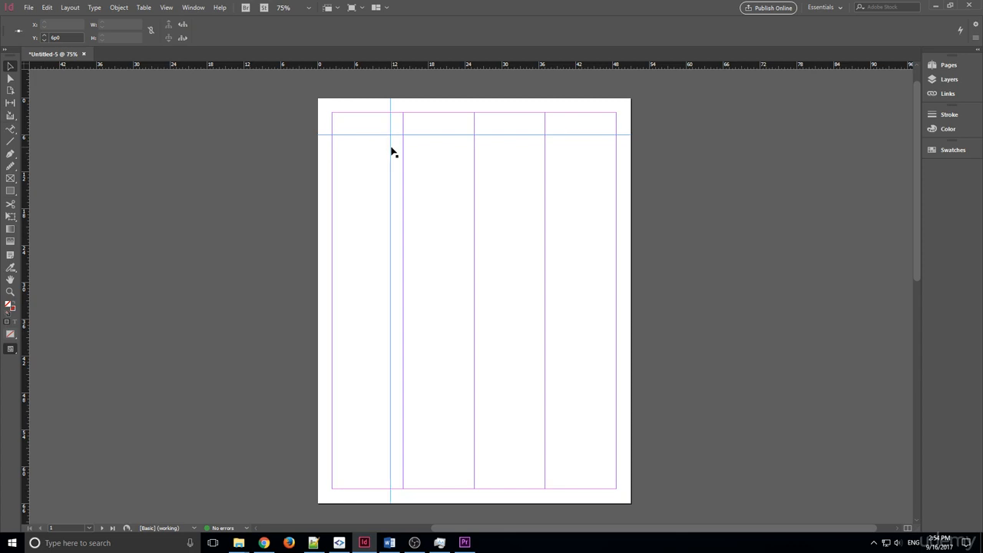
pyautogui.click(391, 151)
pyautogui.tripleClick(61, 24)
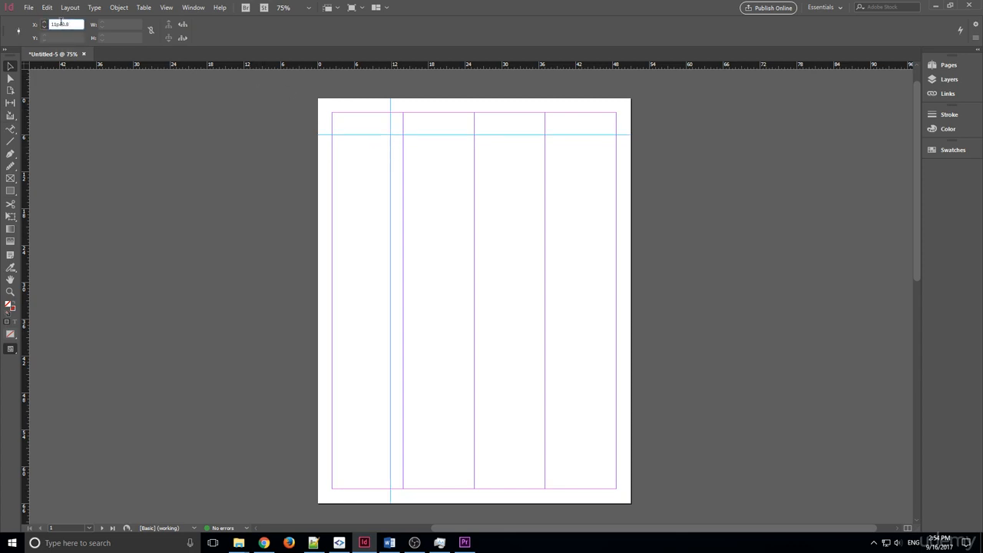
pyautogui.write('1in')
pyautogui.press('Return')
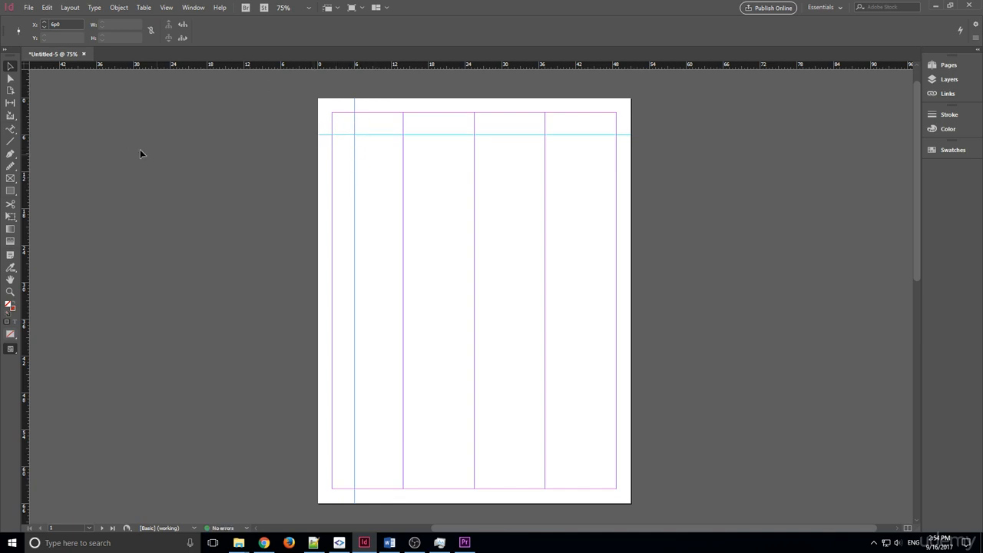
pyautogui.moveTo(28, 100); pyautogui.dragTo(595, 101)
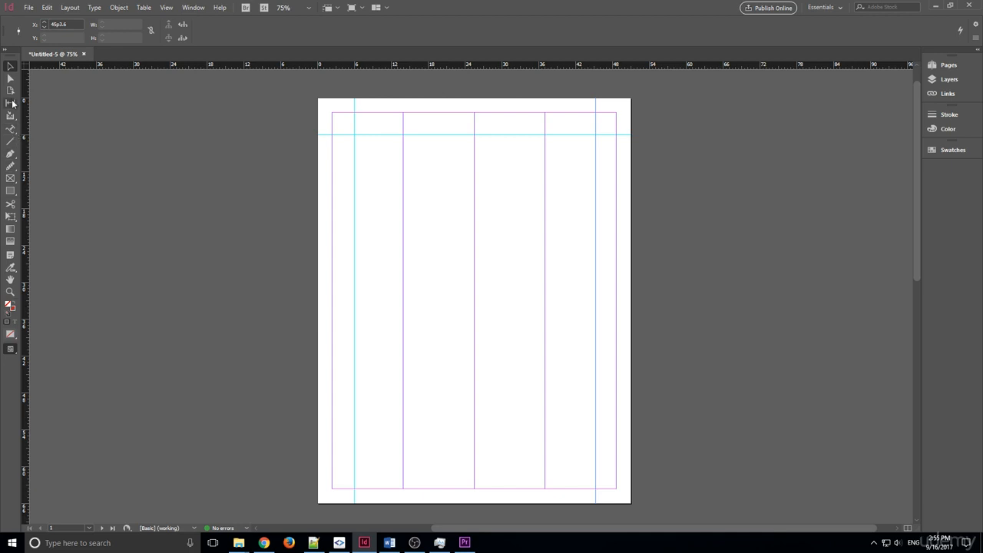
# Step: Create a text frame about 10p5 wide and 4p6 high below the horizontal guide, containing "Some randome stuff"
pyautogui.click(10, 130)
pyautogui.moveTo(361, 161); pyautogui.dragTo(427, 186)
pyautogui.write('Some randome stuff')
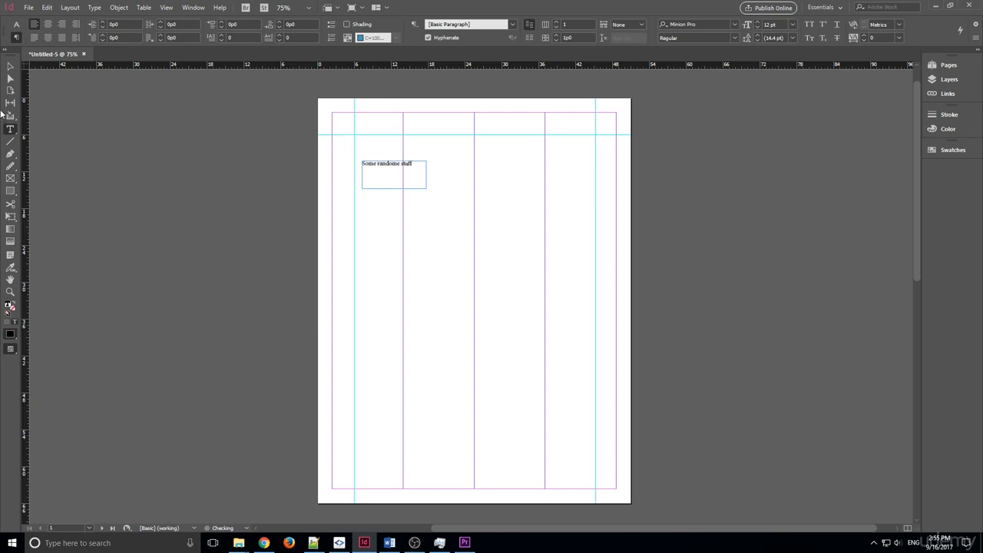
pyautogui.press('Escape')
# Step: Snap the text frame to the page margin and the guide intersection, and settle it centred in the first column at X 2p11.36, Y 6p0
pyautogui.moveTo(390, 178); pyautogui.dragTo(349, 212)
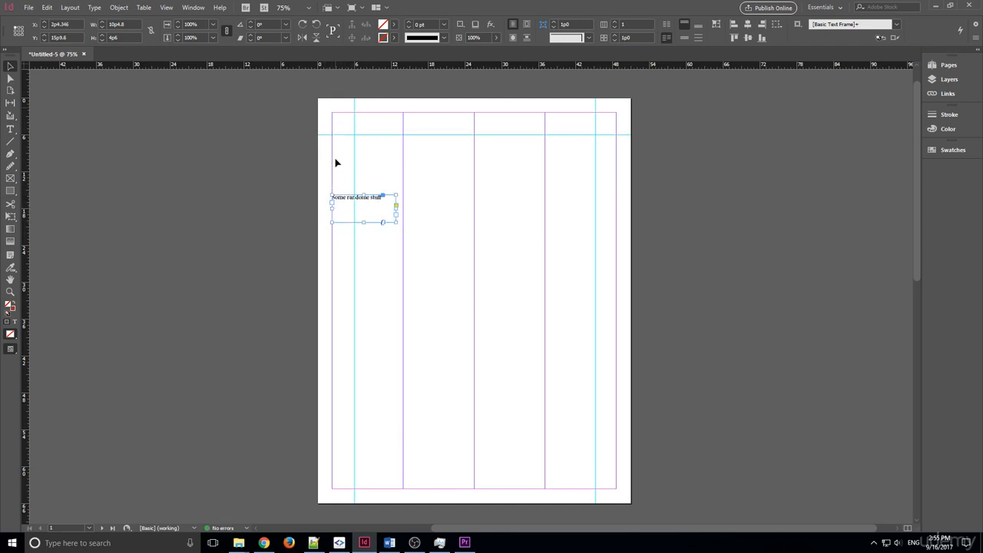
pyautogui.moveTo(368, 216); pyautogui.dragTo(388, 140)
pyautogui.click(406, 182)
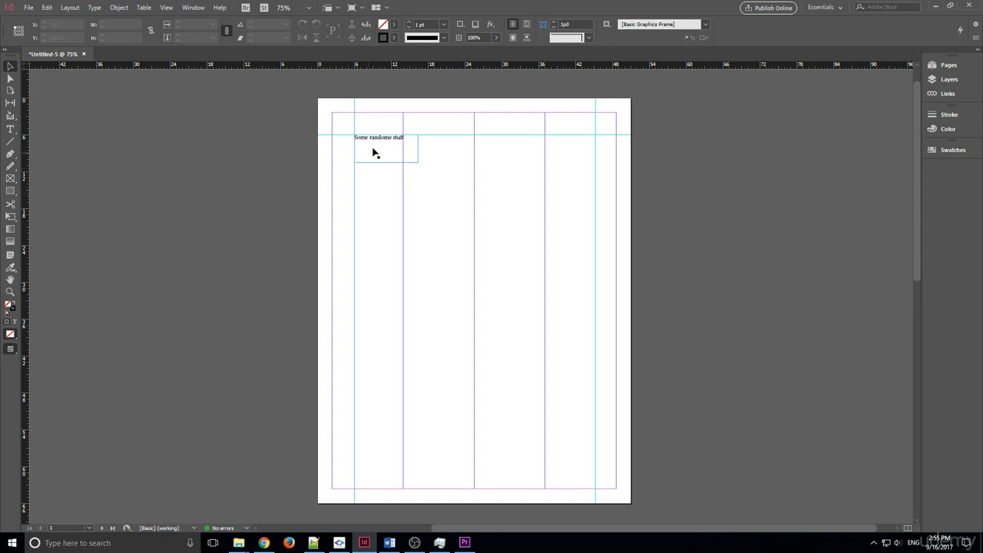
pyautogui.moveTo(373, 153); pyautogui.dragTo(356, 151)
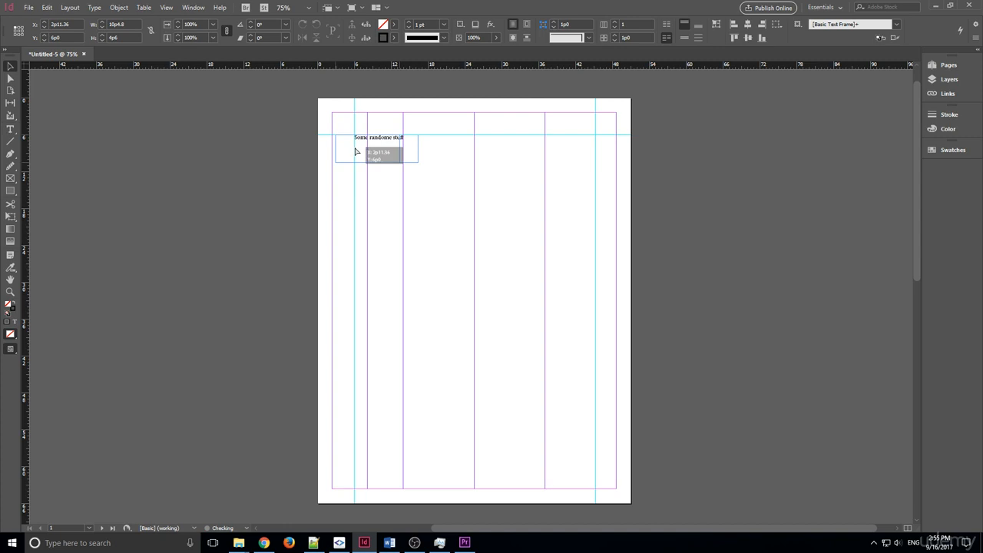
pyautogui.moveTo(356, 152); pyautogui.dragTo(356, 151)
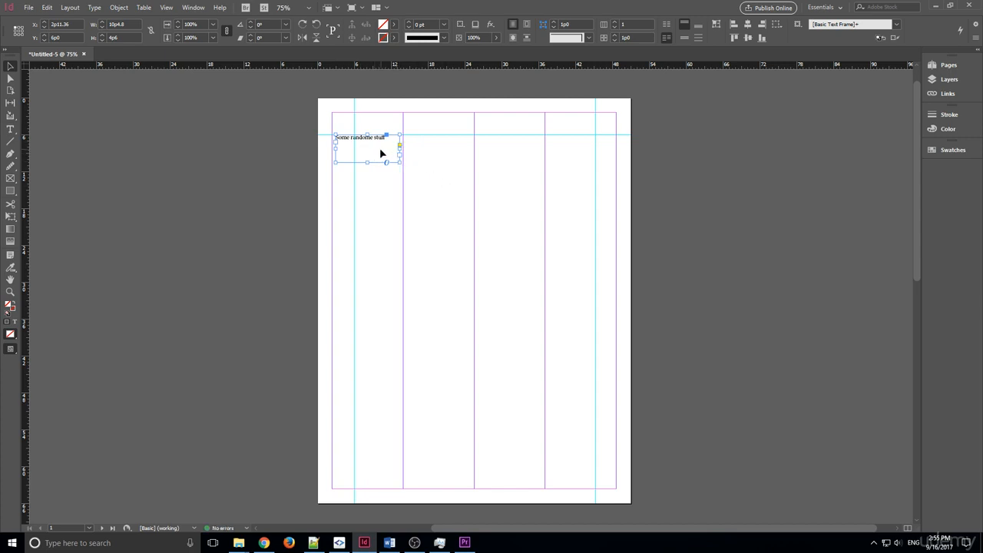
# Step: Paste a copy of the text frame and align it with the first one in the third column at X 26p1.013, Y 6p0
pyautogui.hotkey('ctrl', 'v')
pyautogui.moveTo(473, 292); pyautogui.dragTo(519, 151)
pyautogui.click(513, 138)
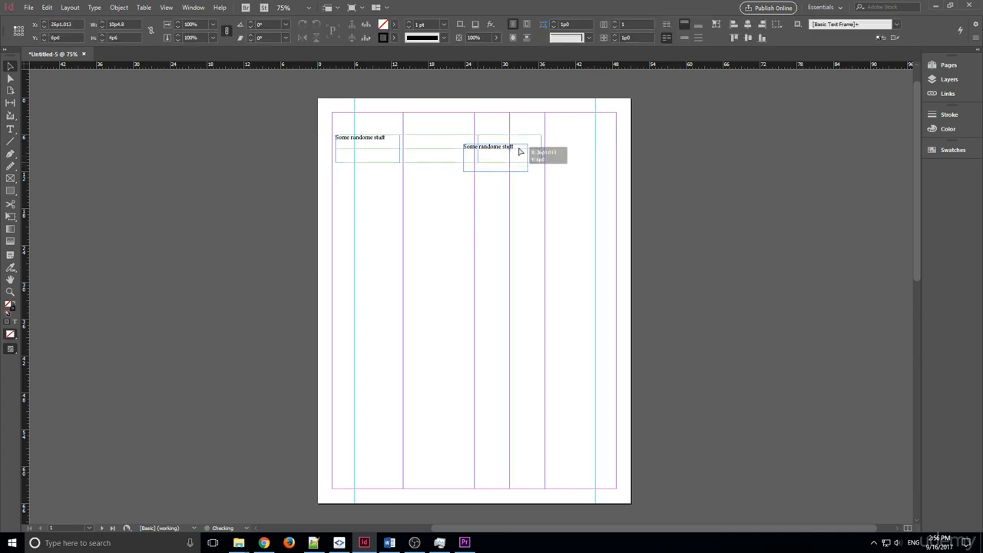
pyautogui.moveTo(519, 151); pyautogui.dragTo(519, 151)
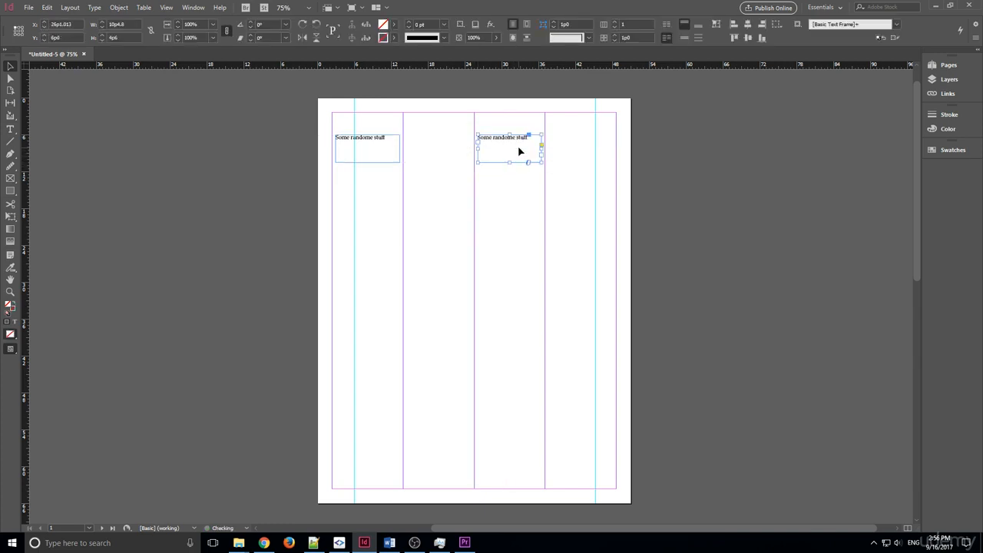
# Step: Add a horizontal ruler guide at 6p0 along the top edges of the two text frames
pyautogui.click(507, 198)
pyautogui.moveTo(446, 66); pyautogui.dragTo(441, 133)
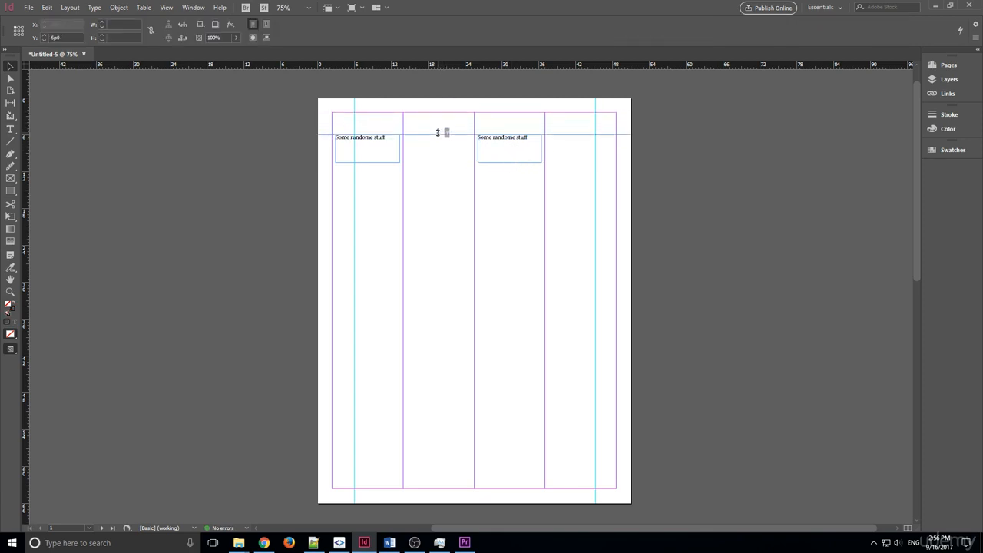
pyautogui.moveTo(515, 147)
pyautogui.mouseDown()
pyautogui.moveTo(510, 210)
pyautogui.moveTo(514, 149)
pyautogui.mouseUp()
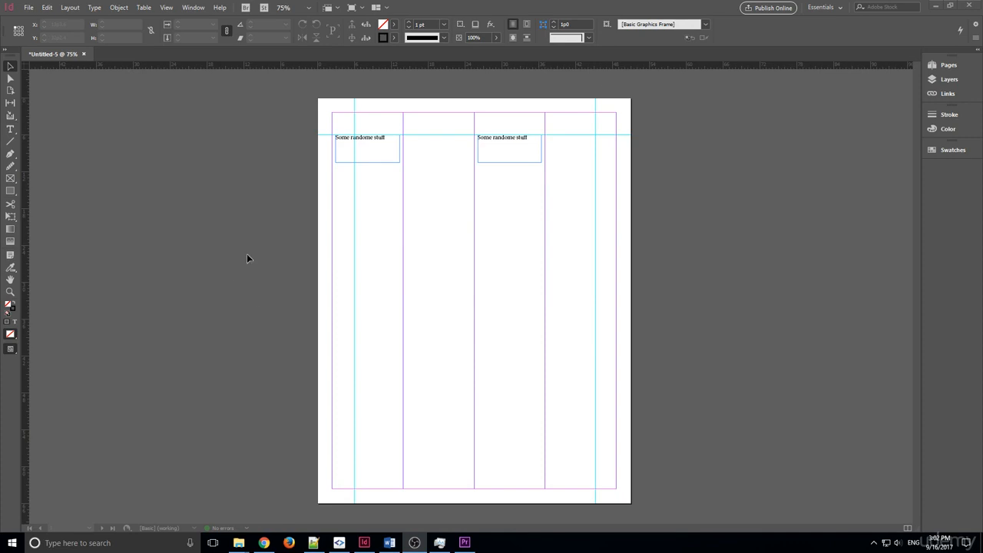
# Step: Hide all the guides and show them again
pyautogui.click(169, 7)
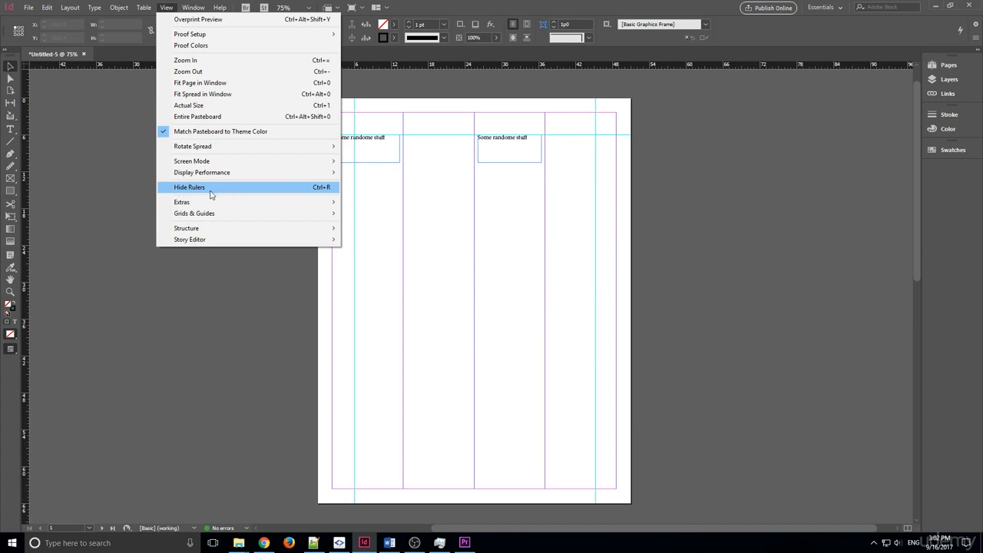
pyautogui.moveTo(210, 217)
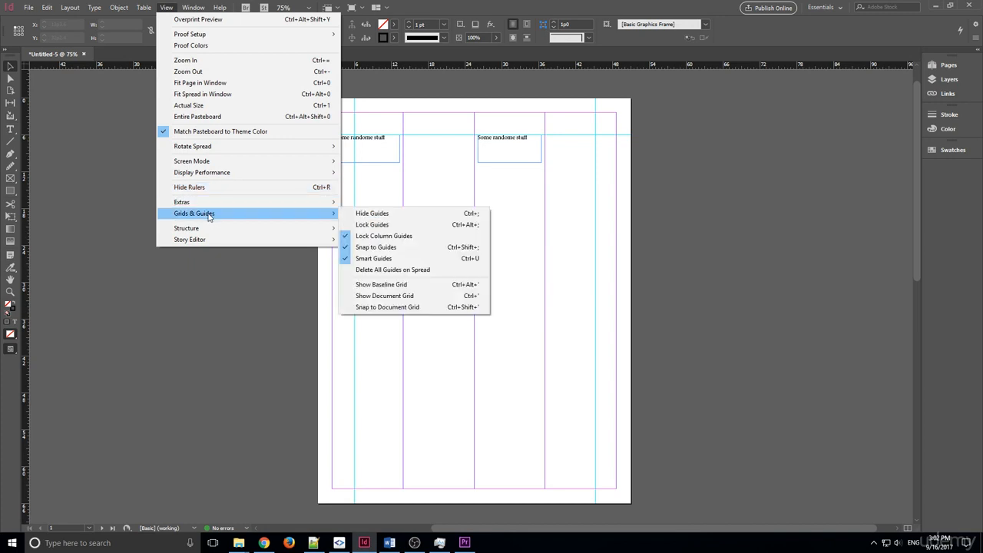
pyautogui.click(432, 215)
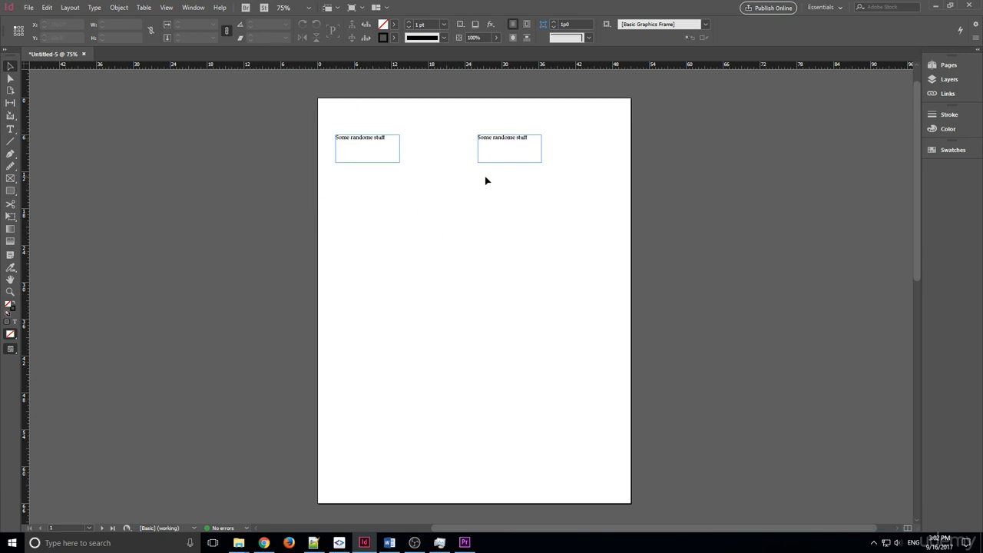
pyautogui.click(193, 6)
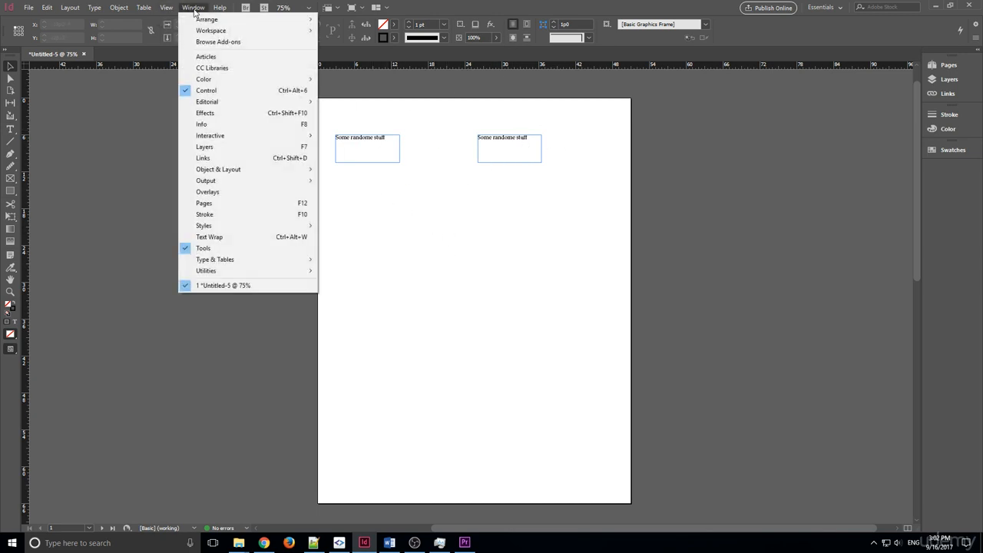
pyautogui.moveTo(159, 6)
pyautogui.moveTo(198, 203)
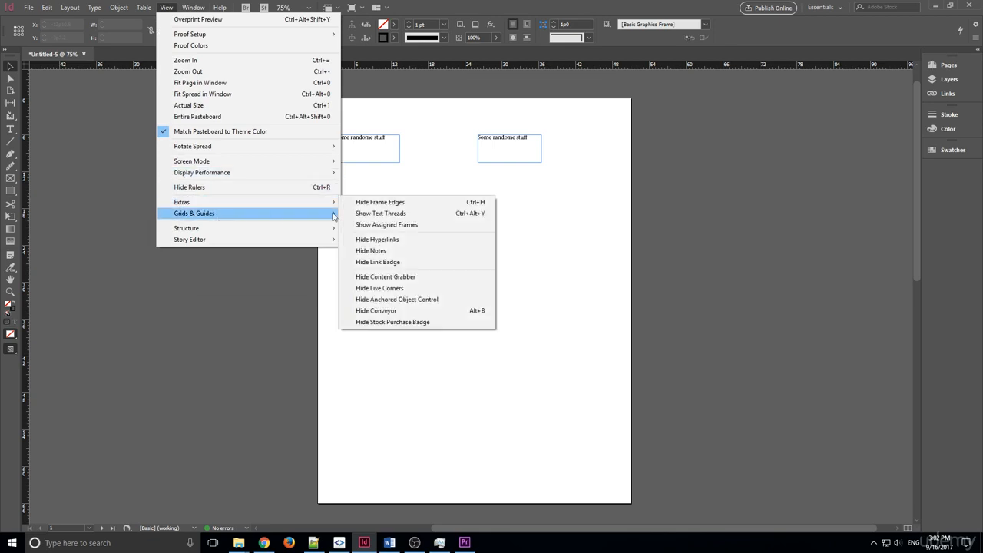
pyautogui.moveTo(313, 214)
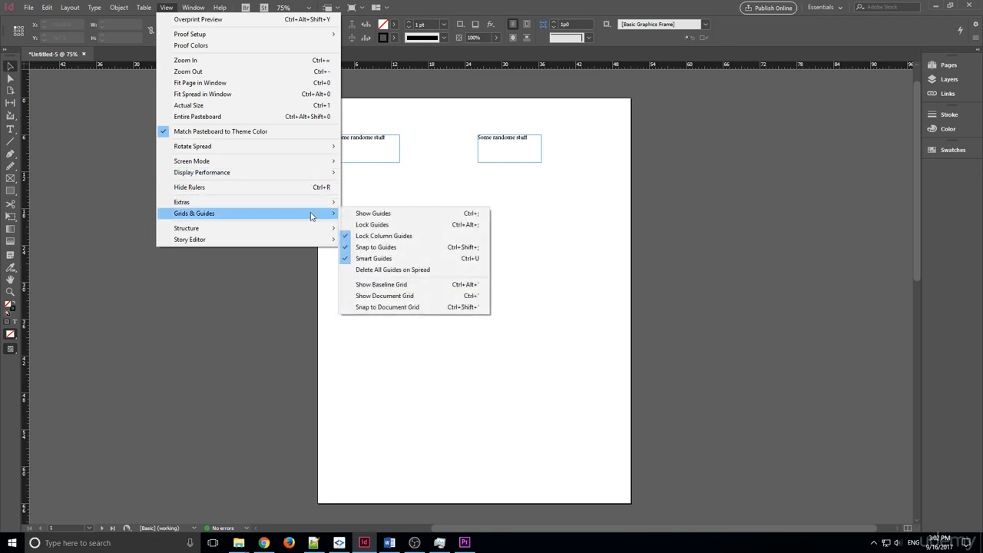
pyautogui.click(393, 214)
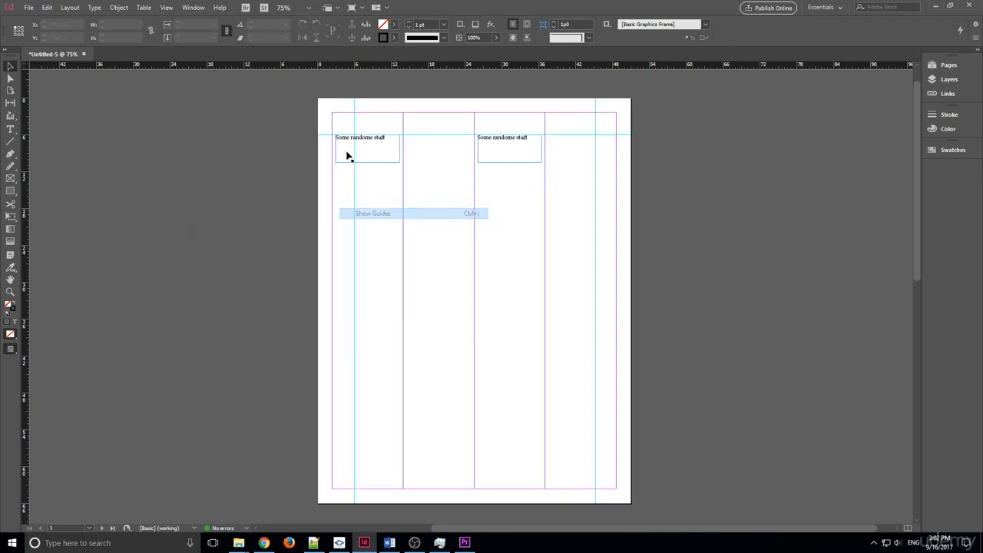
# Step: Lock the ruler guides and try to select or move the horizontal guide
pyautogui.click(170, 7)
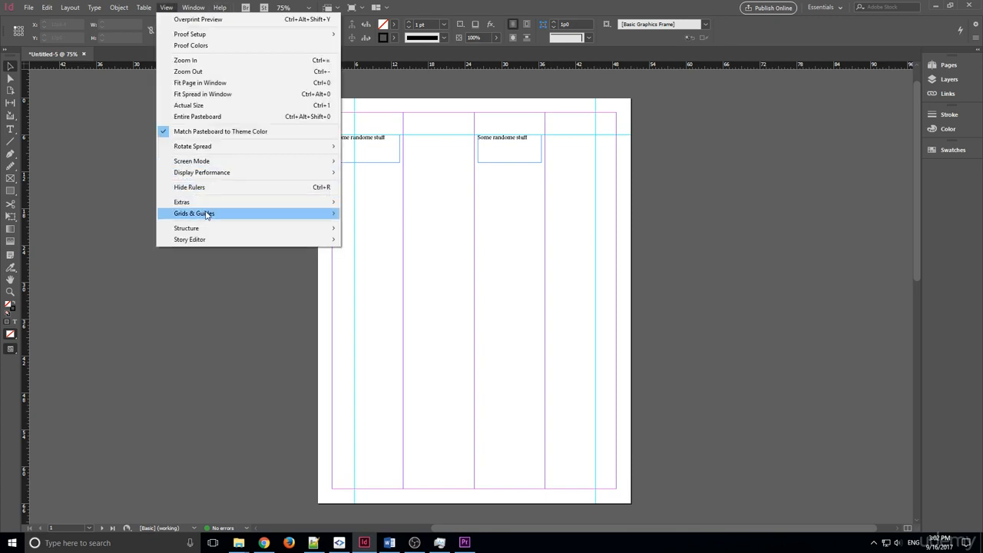
pyautogui.moveTo(230, 213)
pyautogui.click(388, 224)
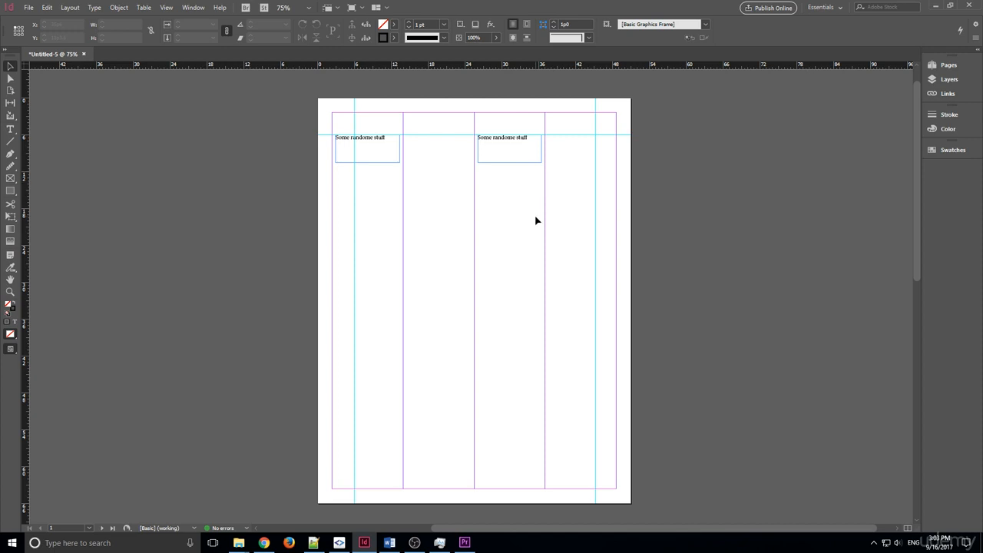
pyautogui.moveTo(437, 120); pyautogui.dragTo(381, 205)
pyautogui.click(432, 133)
# Step: Unlock the ruler guides
pyautogui.click(166, 7)
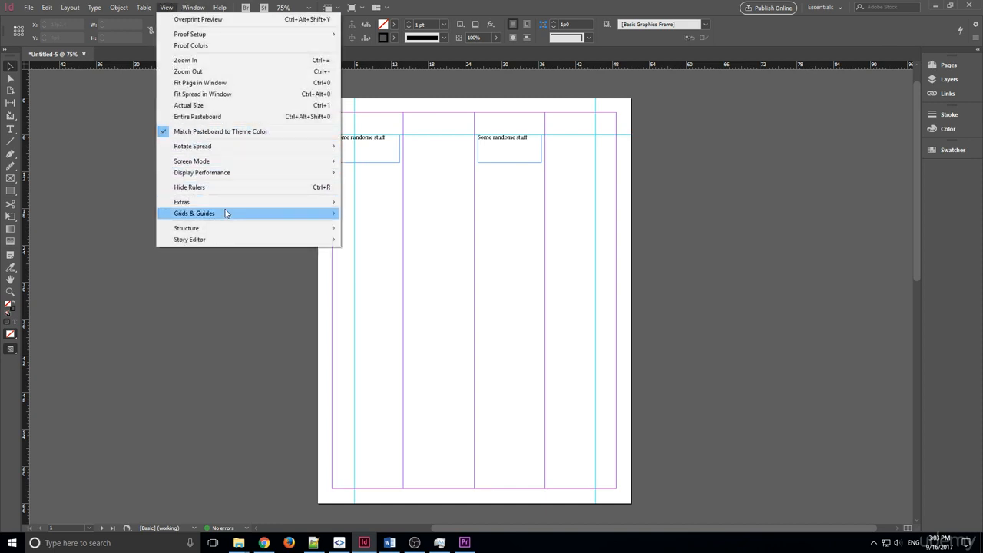
pyautogui.moveTo(225, 213)
pyautogui.click(384, 225)
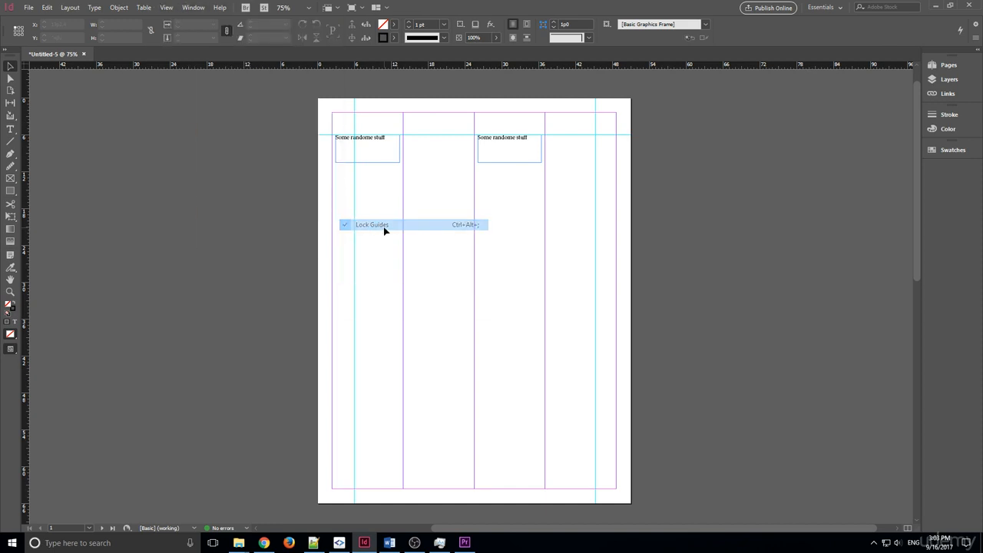
# Step: Show the document grid
pyautogui.click(165, 6)
pyautogui.moveTo(213, 213)
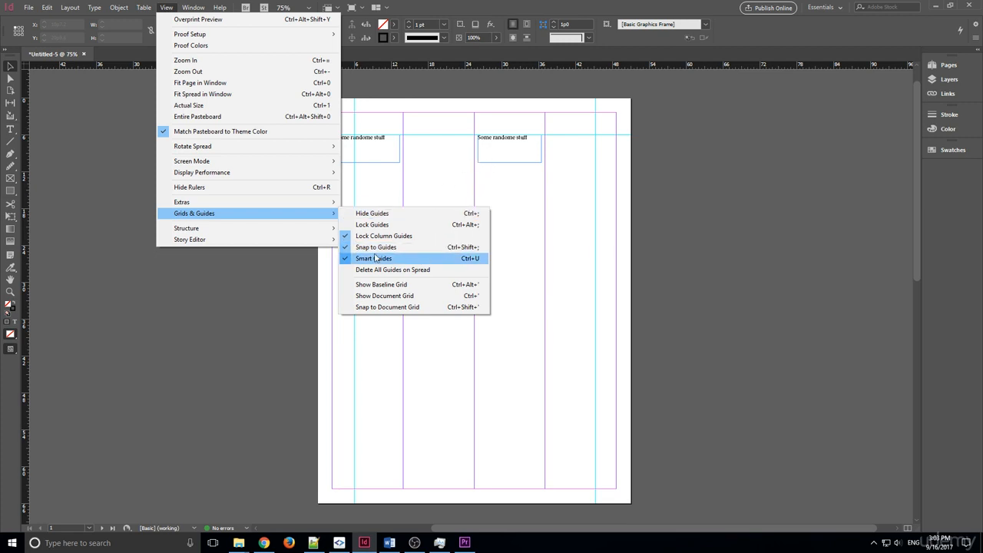
pyautogui.click(405, 297)
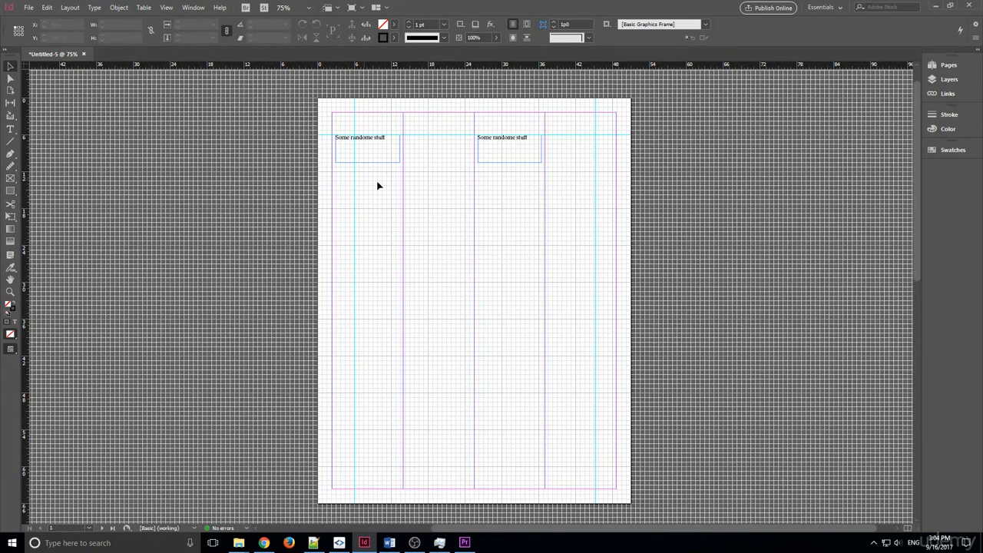
# Step: Try moving the third-column text frame over the document grid and return it to X 26p1.013, Y 6p0
pyautogui.scroll(1, 488, 239)
pyautogui.scroll(1, 516, 173)
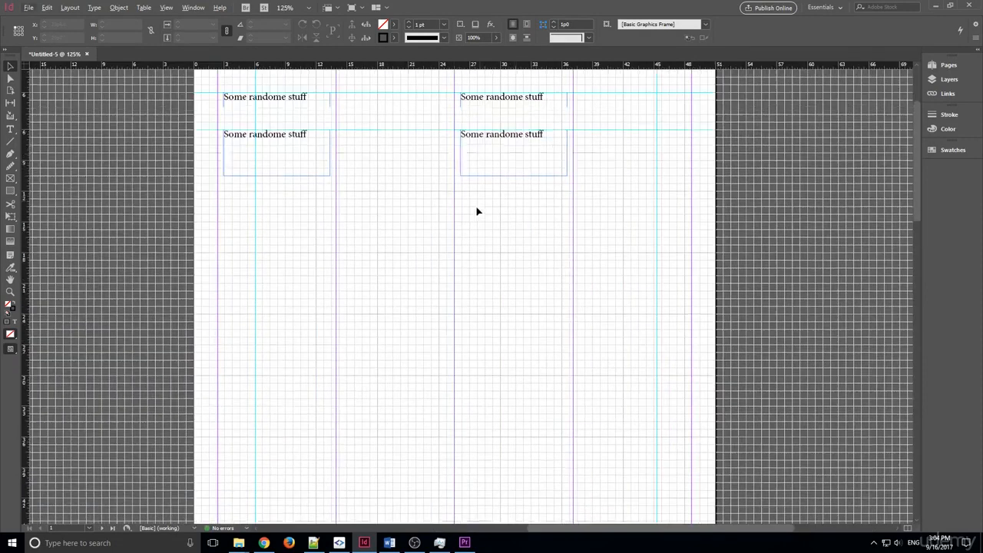
pyautogui.moveTo(492, 214)
pyautogui.mouseDown()
pyautogui.moveTo(456, 244)
pyautogui.moveTo(494, 255)
pyautogui.moveTo(489, 214)
pyautogui.mouseUp()
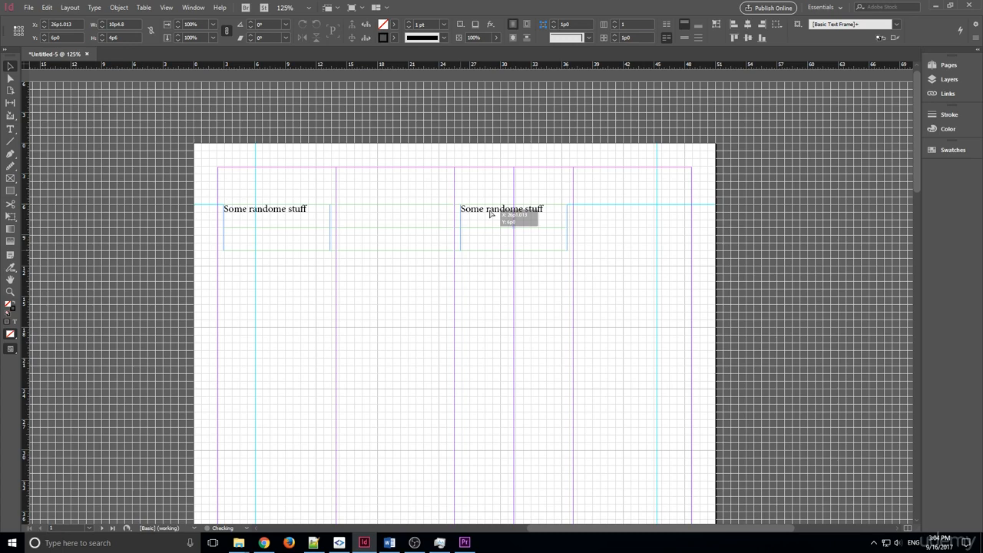
pyautogui.moveTo(489, 214); pyautogui.dragTo(488, 214)
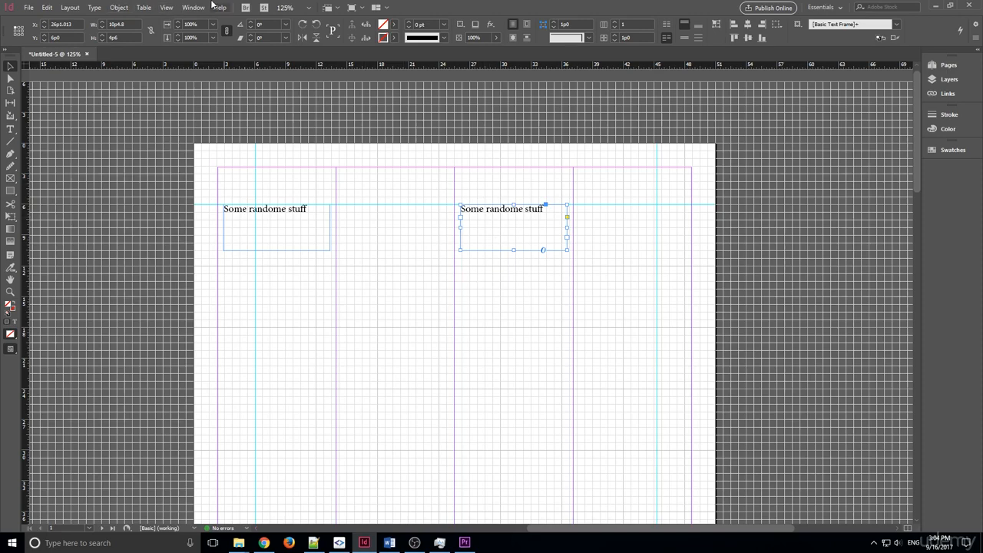
# Step: Switch the screen mode from Normal to Preview
pyautogui.click(166, 7)
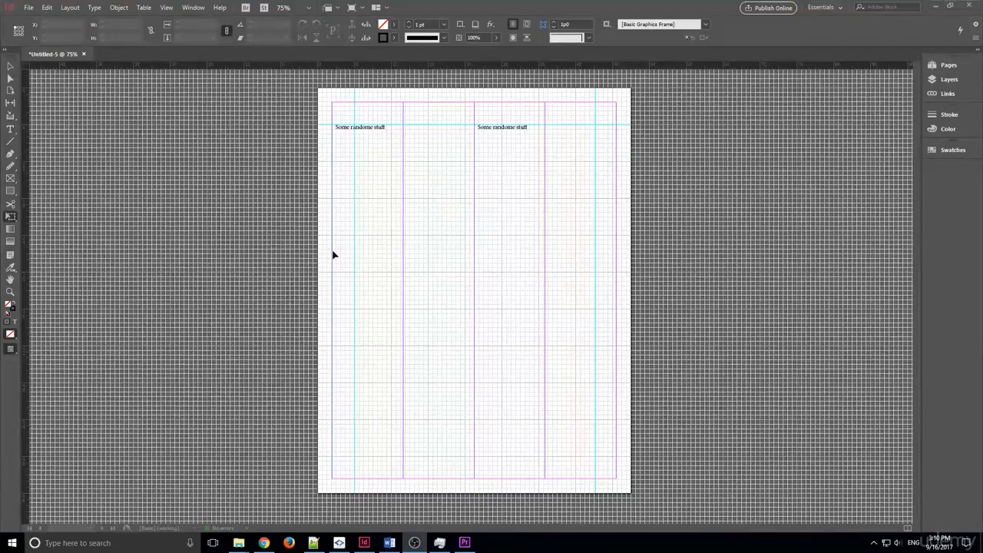
pyautogui.click(166, 7)
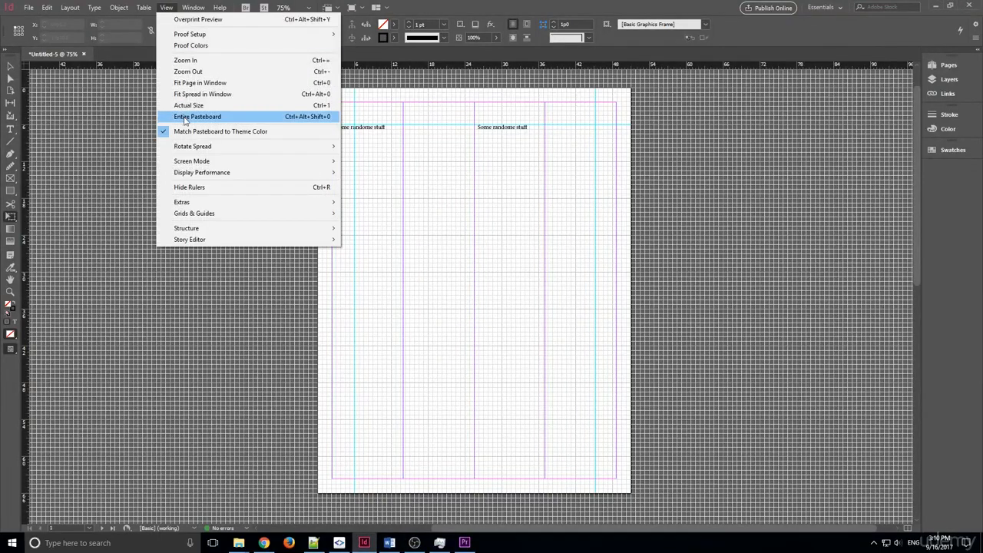
pyautogui.moveTo(217, 161)
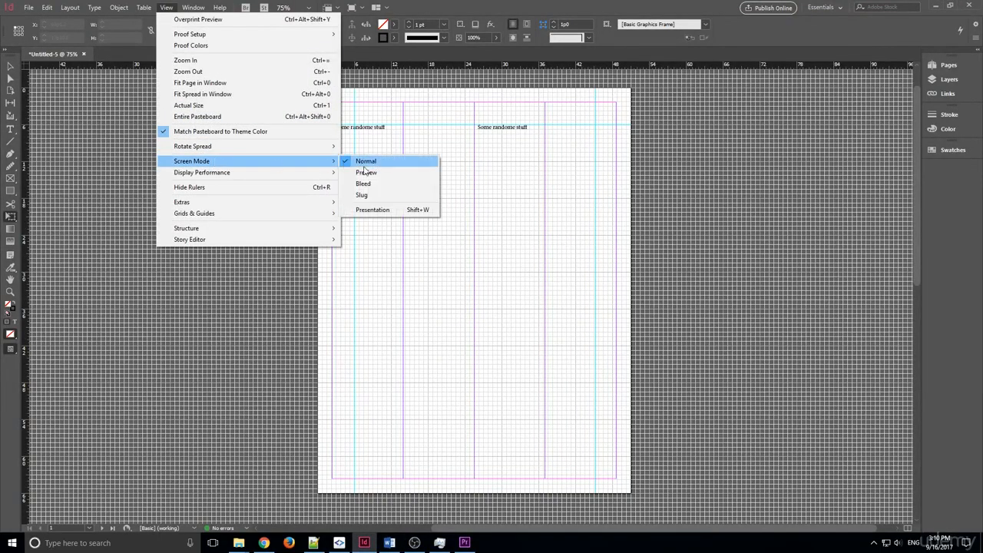
pyautogui.click(420, 177)
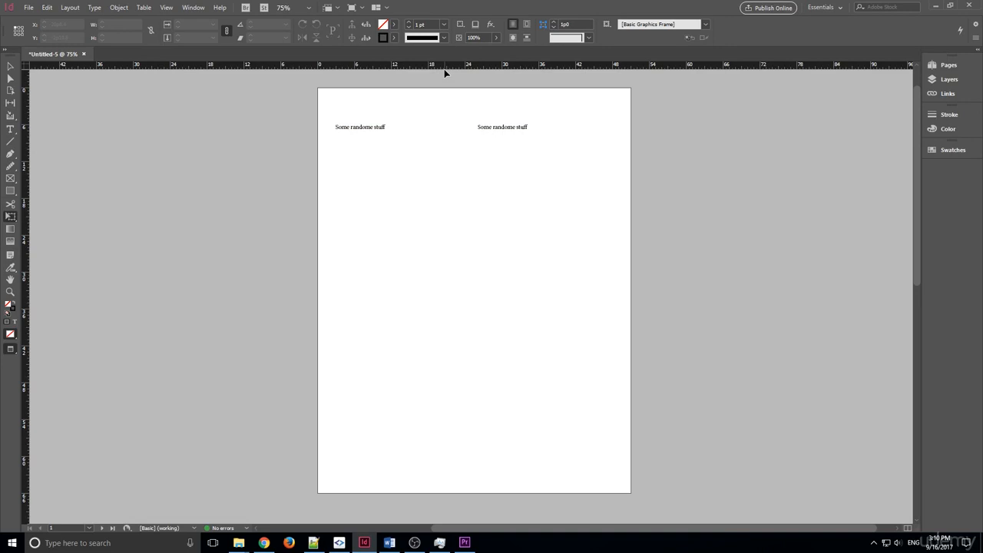
# Step: Toggle the screen mode repeatedly between Normal and Preview, finishing in Preview
pyautogui.press('w')
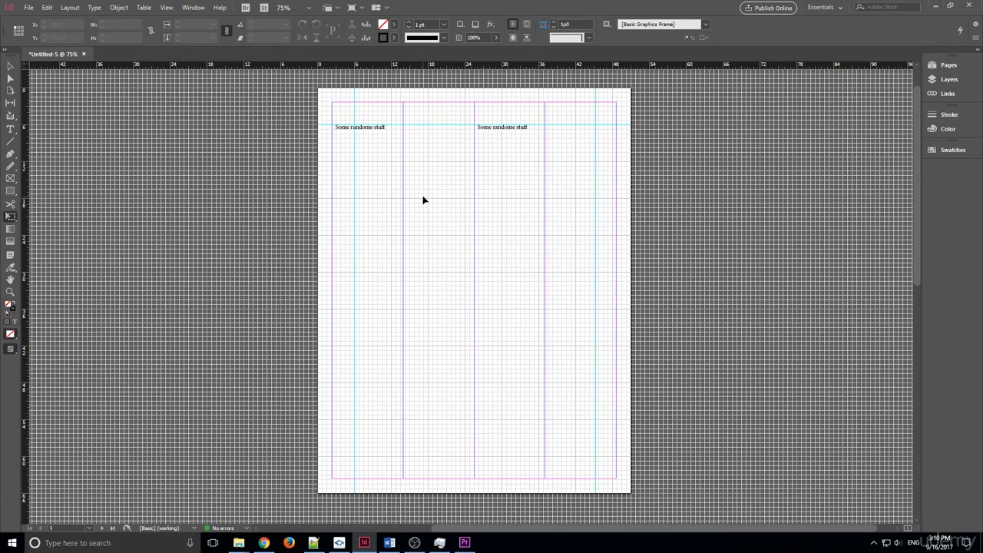
pyautogui.press('w')
pyautogui.press('w')
pyautogui.press('w')
pyautogui.press('w')
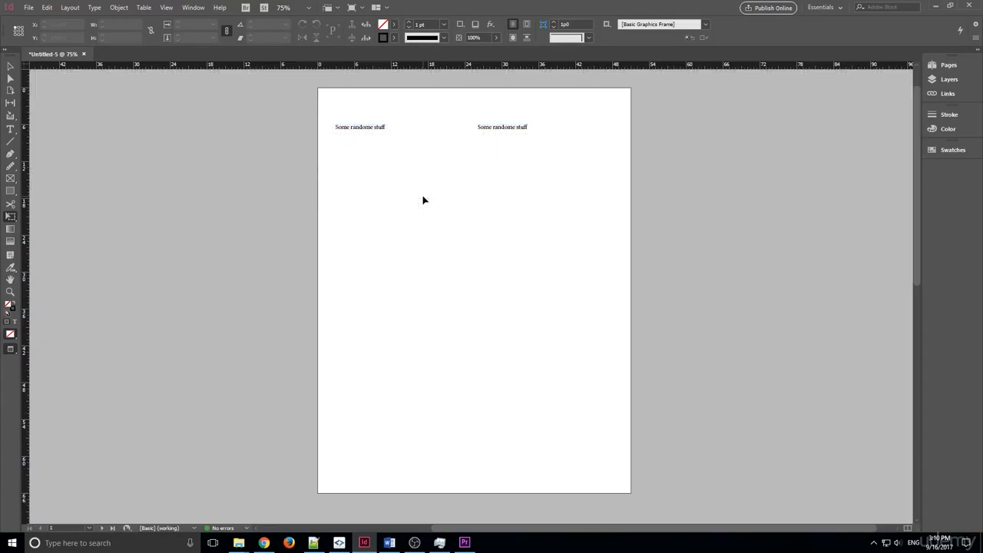
# Step: Choose Normal from the available screen modes and return the page to Preview
pyautogui.press('w')
pyautogui.click(376, 8)
pyautogui.click(361, 10)
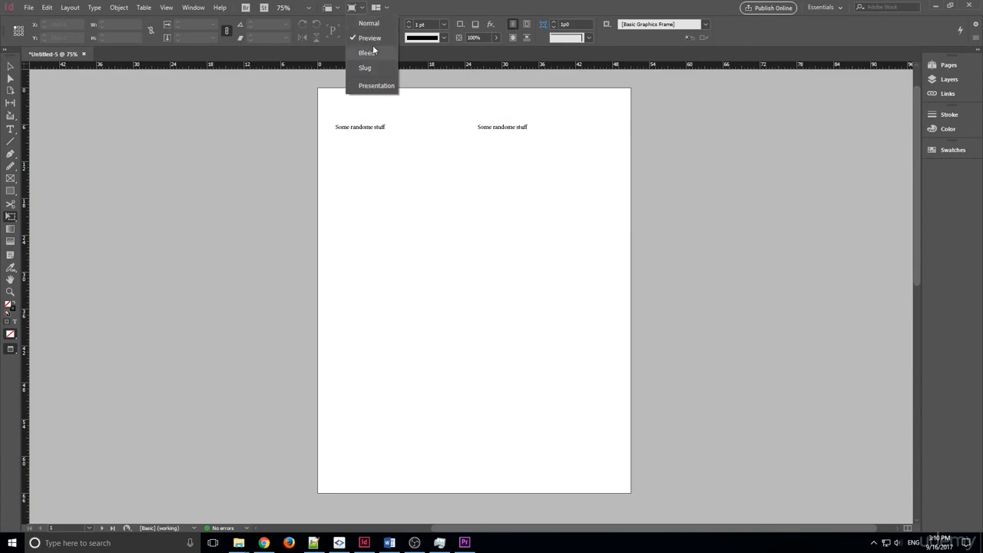
pyautogui.click(369, 23)
pyautogui.click(361, 9)
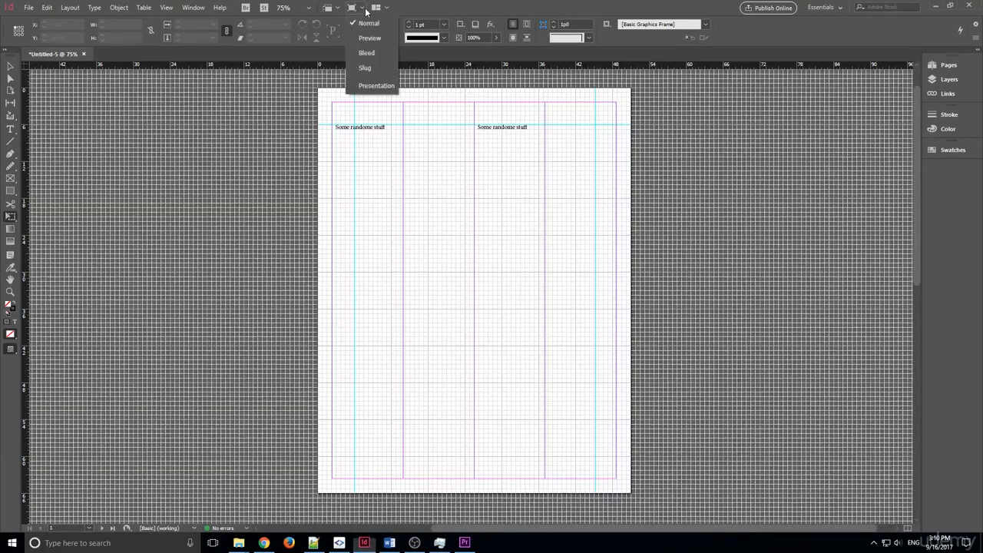
pyautogui.click(368, 37)
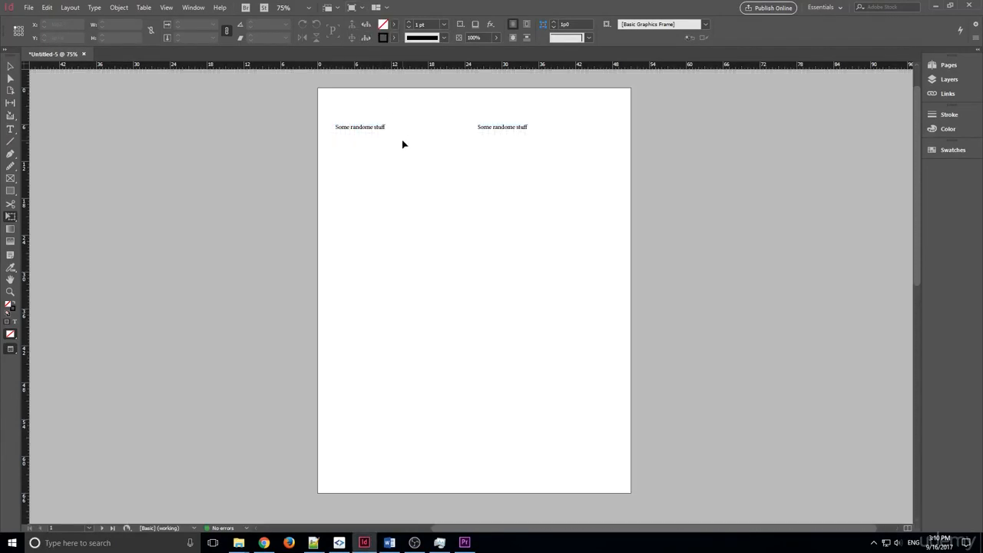
# Step: Toggle repeatedly between the Normal and Preview screen modes to compare the page with and without guides, finishing in Preview
pyautogui.press('w')
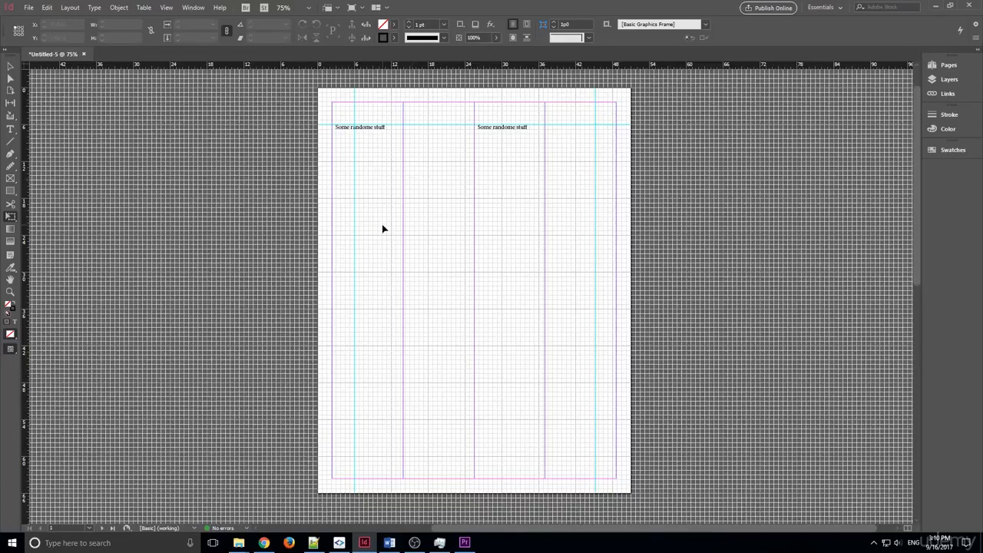
pyautogui.press('w')
pyautogui.press('w')
pyautogui.press('w')
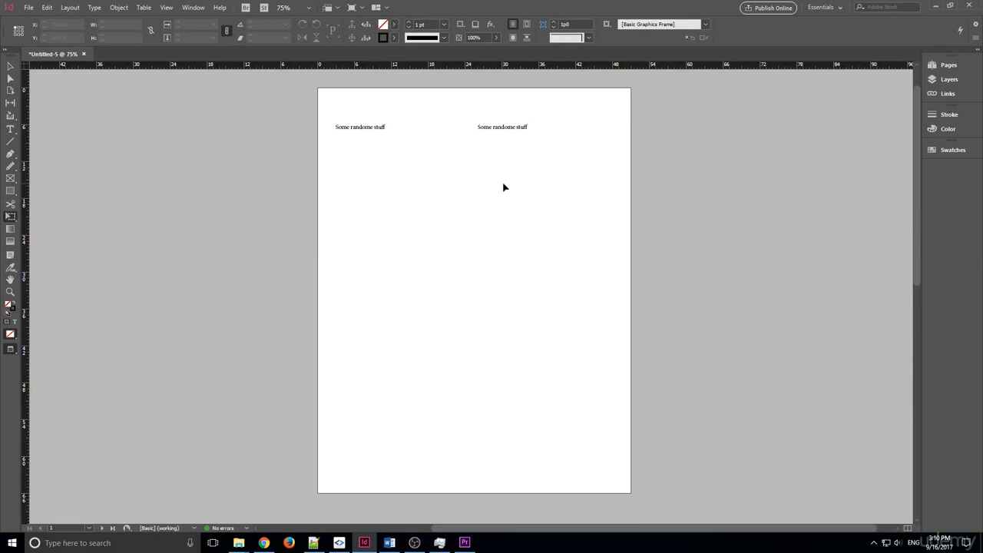
# Step: View the page full screen in Presentation mode and return to Preview
pyautogui.hotkey('shift', 'w')
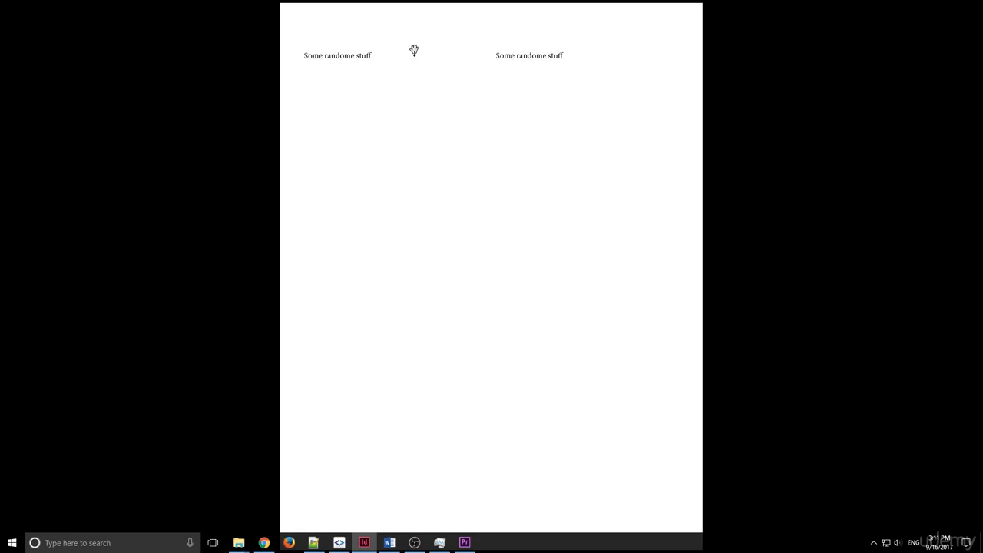
pyautogui.hotkey('shift', 'w')
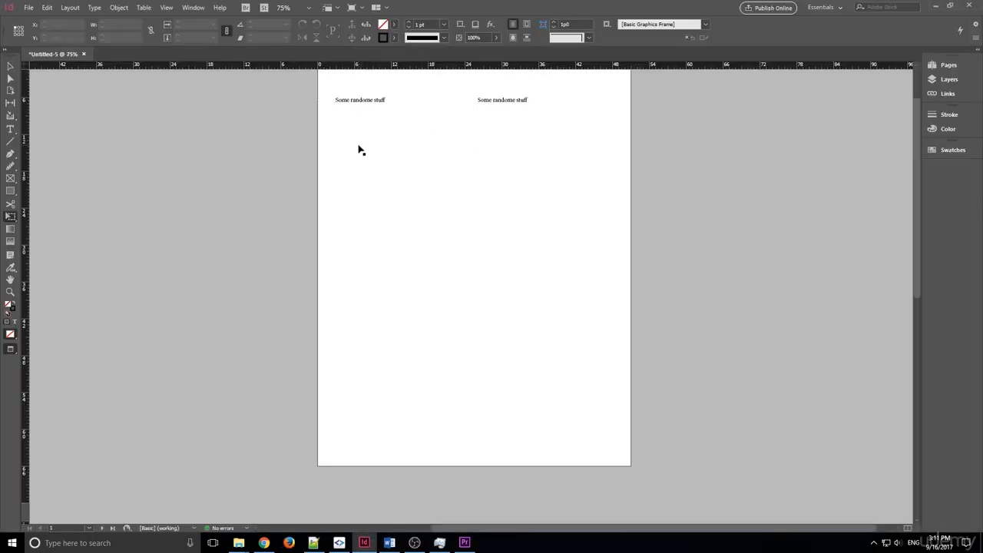
# Step: Review the available screen modes and switch the page from Preview to Normal
pyautogui.click(363, 8)
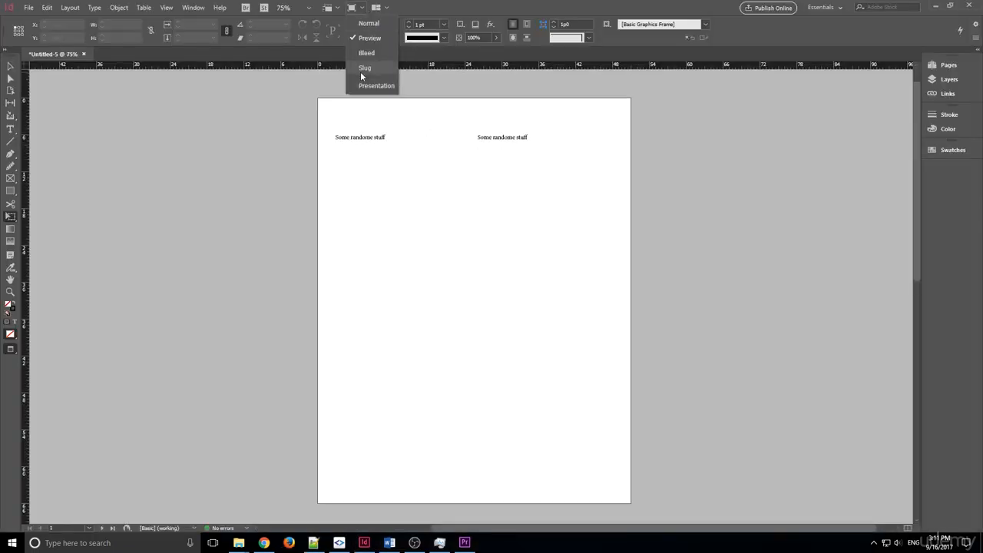
pyautogui.click(258, 170)
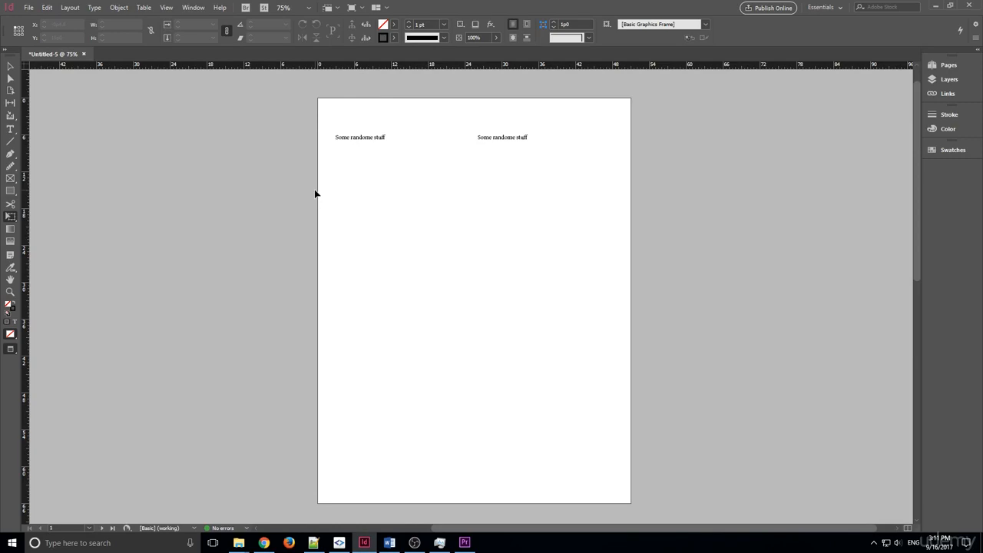
pyautogui.press('w')
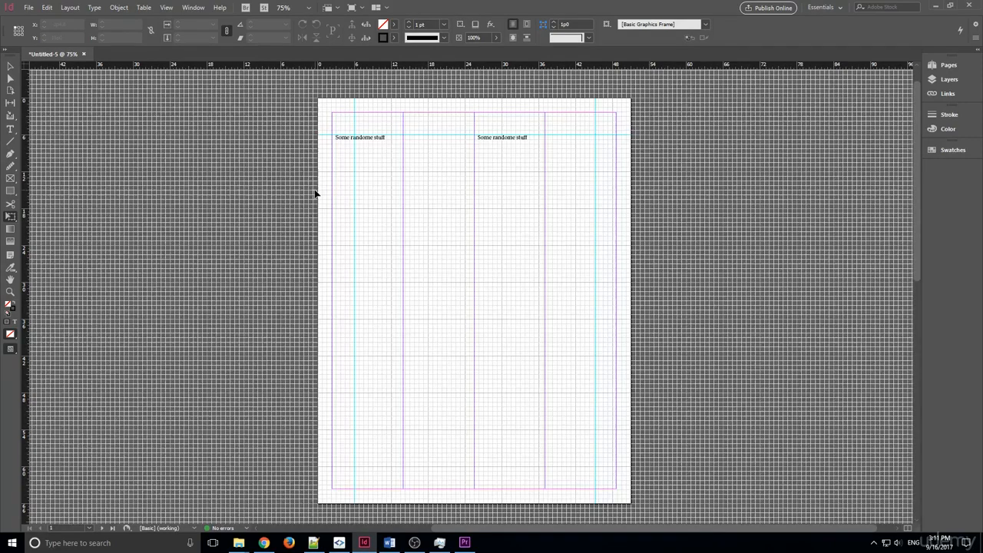